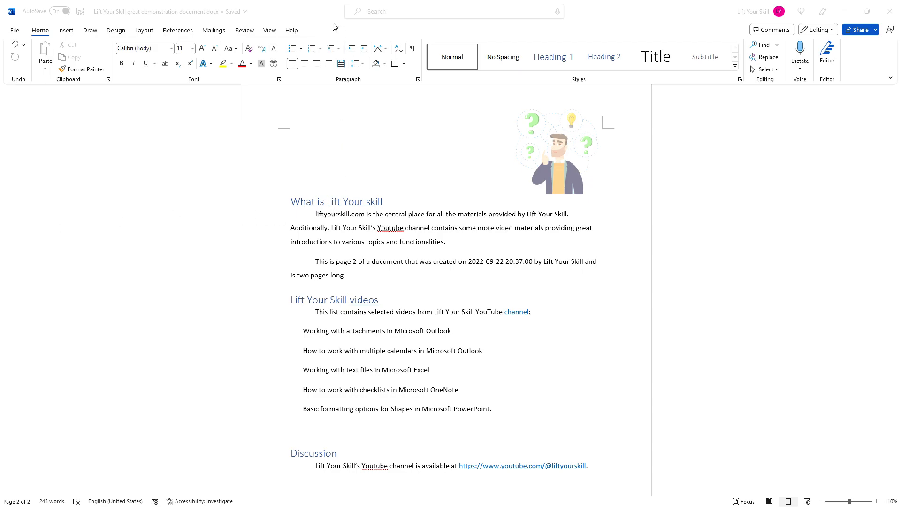
pyautogui.click(341, 89)
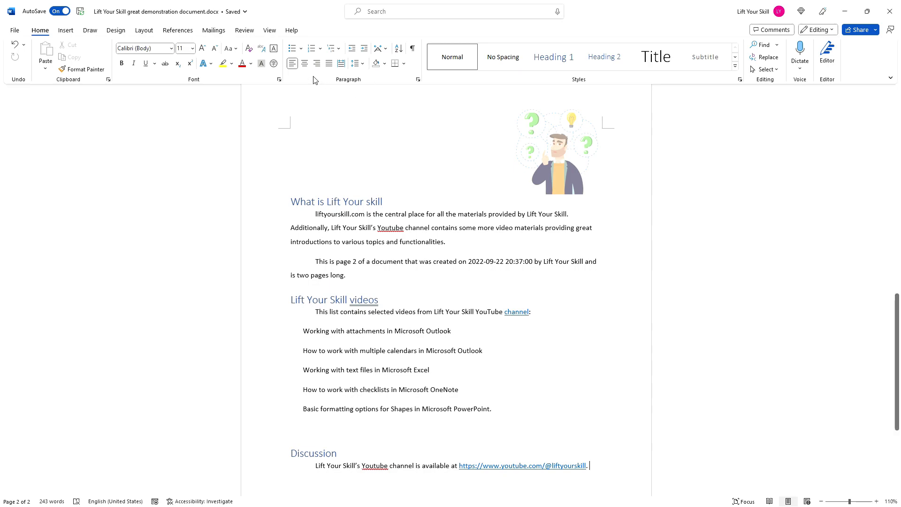
pyautogui.click(300, 49)
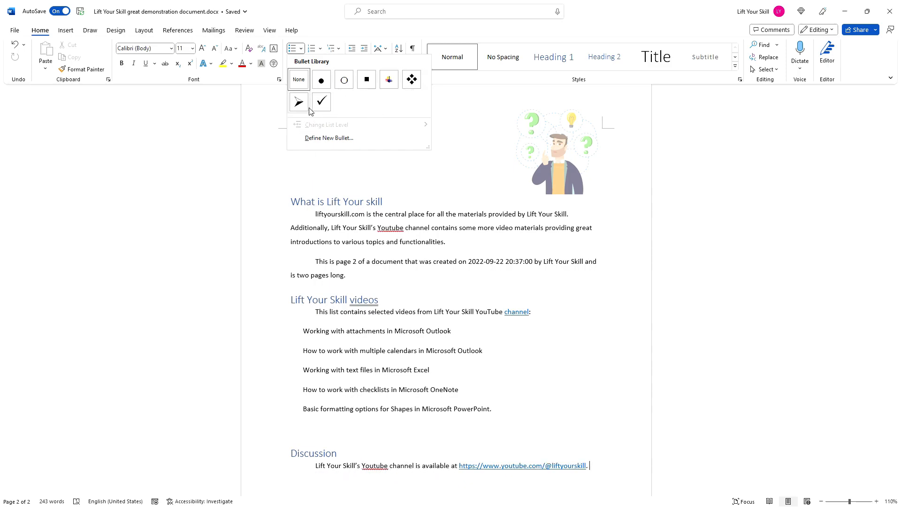
pyautogui.click(442, 81)
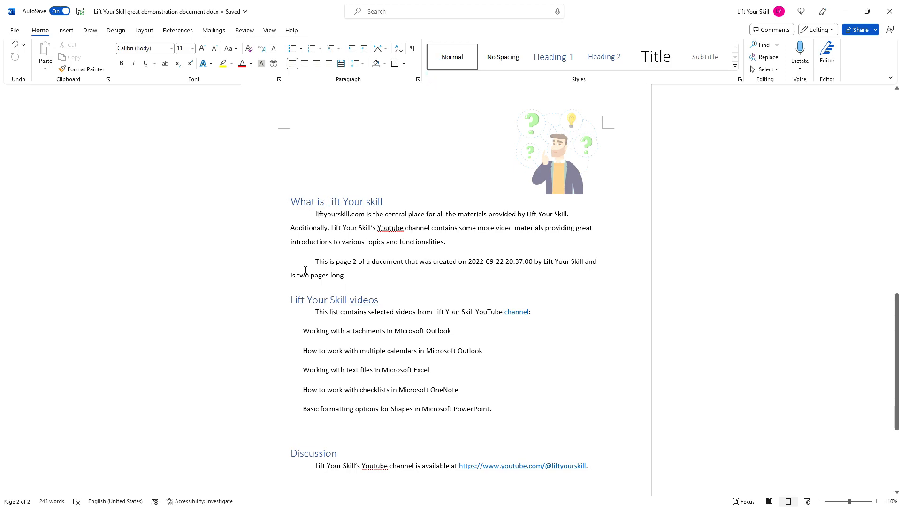
pyautogui.click(321, 49)
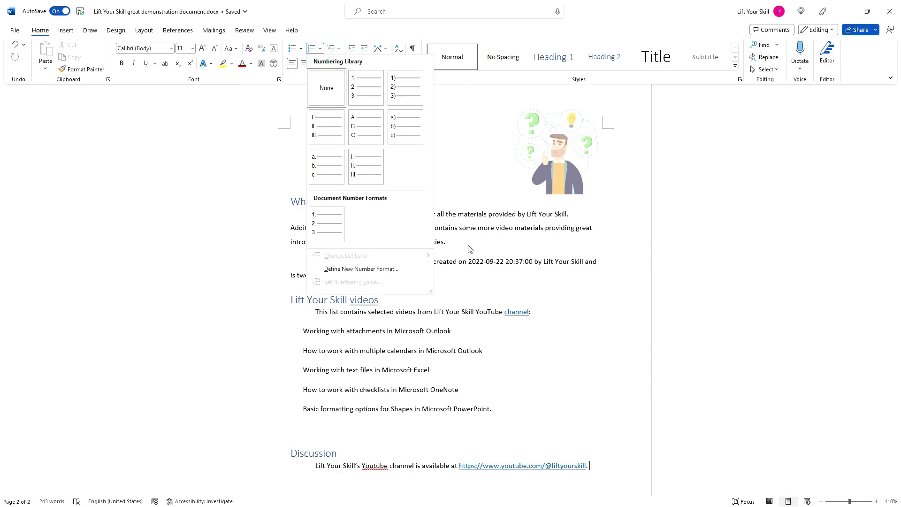
pyautogui.click(476, 259)
# Format the five video titles as a bulleted list and demote the multiple calendars and OneNote checklists items by one level.
pyautogui.moveTo(500, 412); pyautogui.dragTo(303, 331)
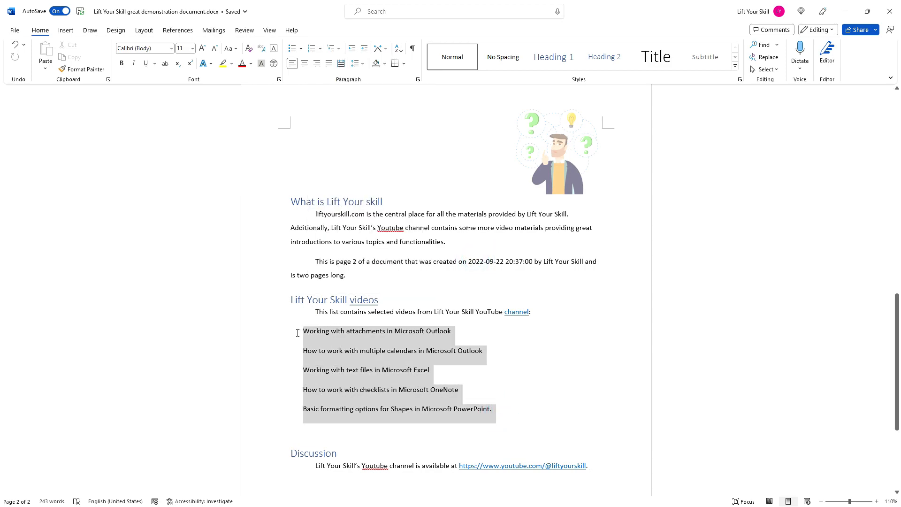
pyautogui.click(293, 48)
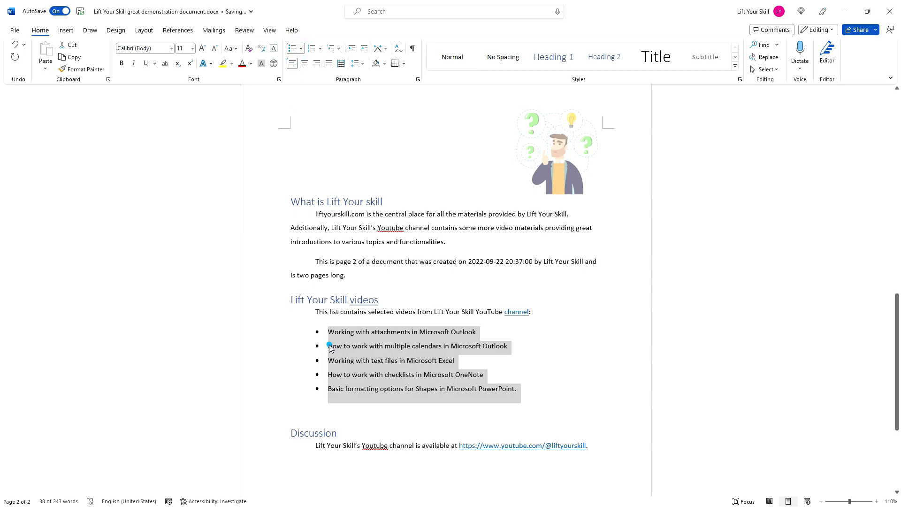
pyautogui.click(330, 348)
pyautogui.press('Tab')
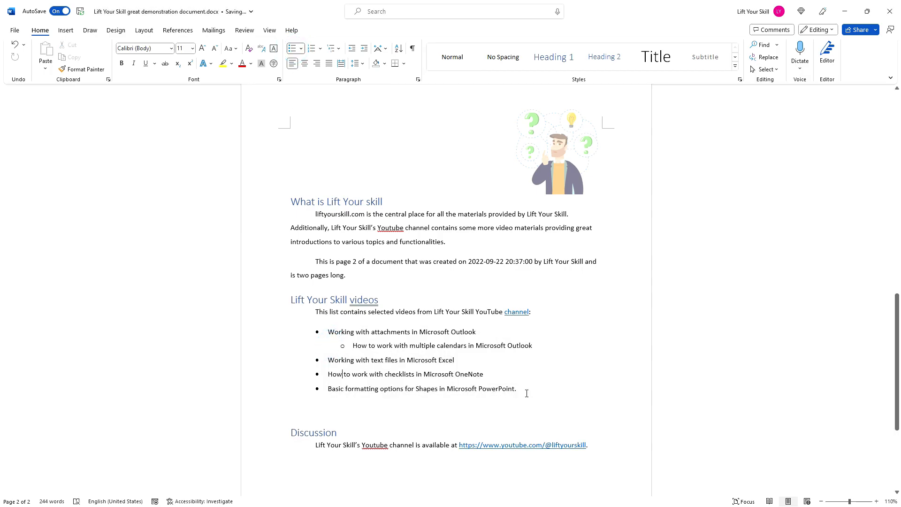
pyautogui.press('Tab')
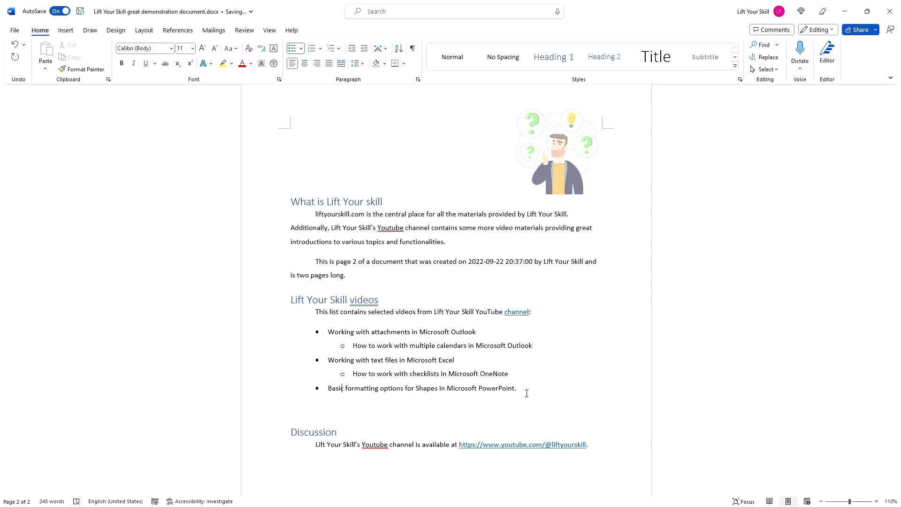
# Demote the PowerPoint shapes item repeatedly down to the deepest list level.
pyautogui.press('Tab')
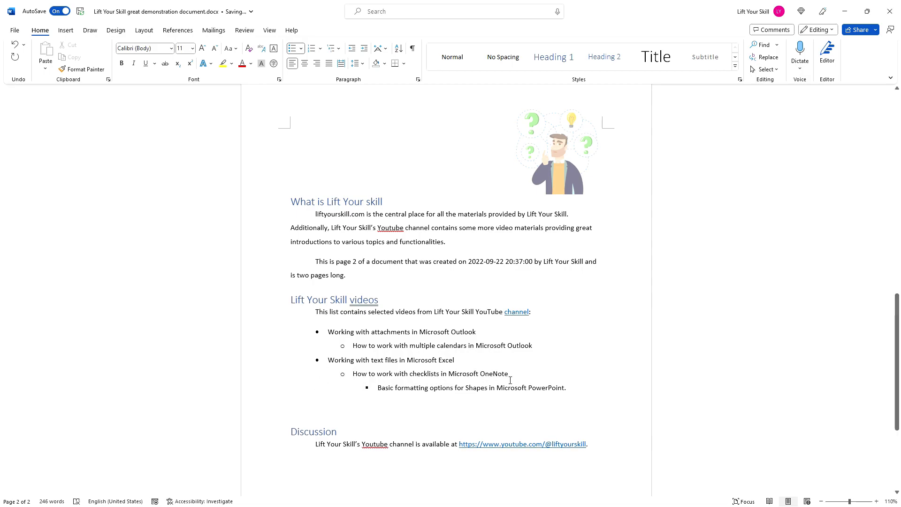
pyautogui.press('Tab')
pyautogui.press('Tab')
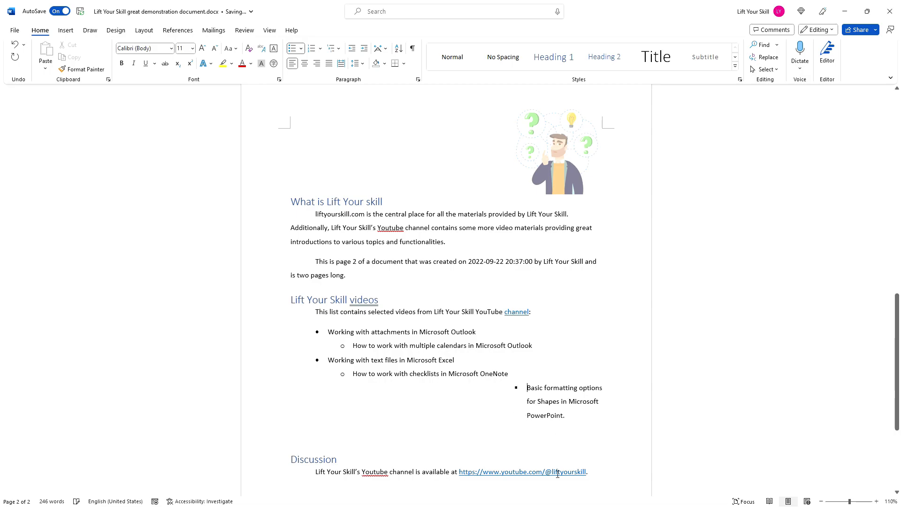
# Demote the Microsoft Excel text files item by one level and promote it back, twice.
pyautogui.tripleClick(584, 417)
pyautogui.click(541, 408)
pyautogui.press('Tab')
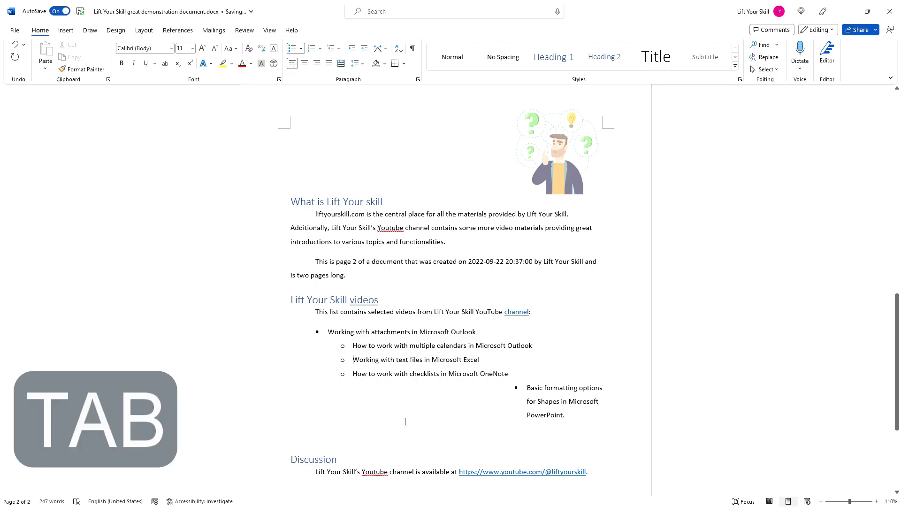
pyautogui.hotkey('shift', 'Tab')
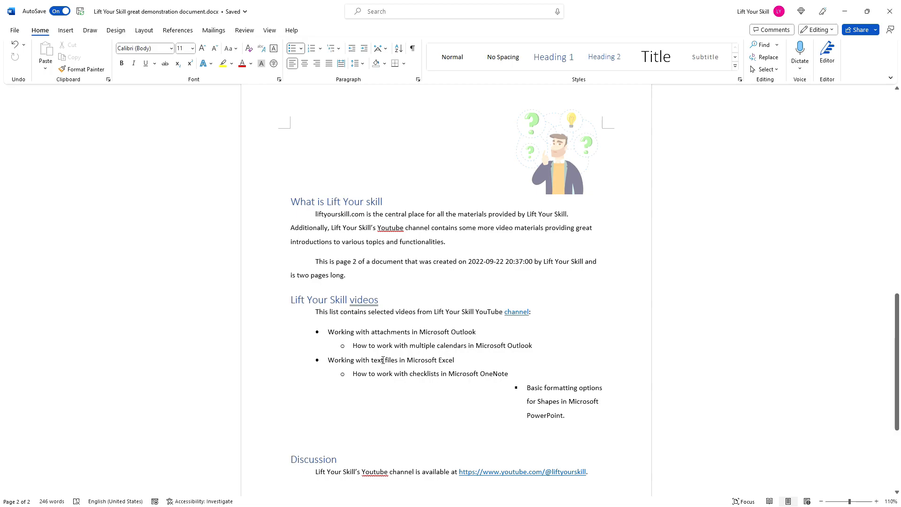
pyautogui.click(385, 360)
pyautogui.click(365, 49)
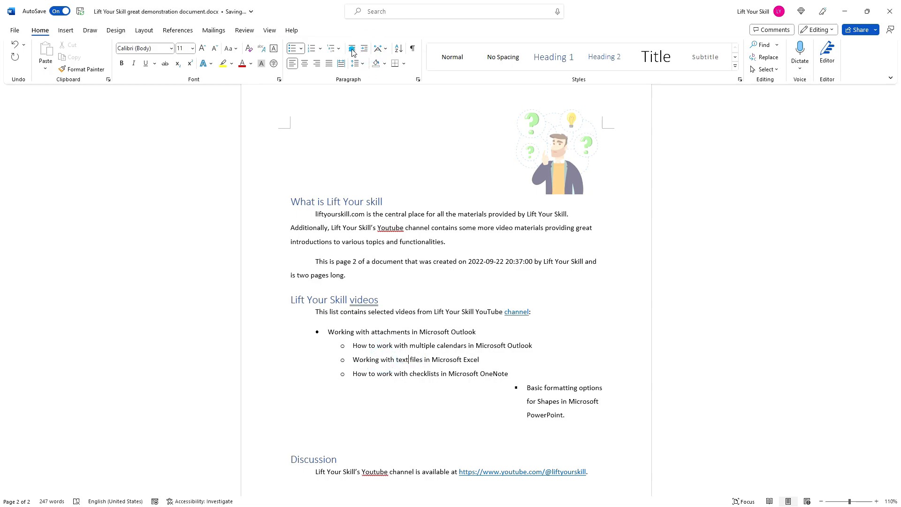
pyautogui.click(352, 49)
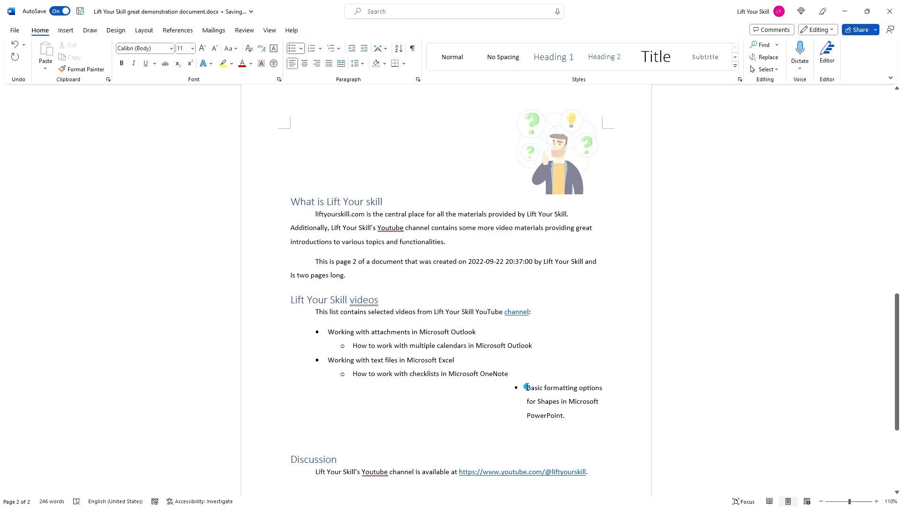
# Promote the PowerPoint shapes item back to the top bullet level.
pyautogui.click(352, 50)
pyautogui.click(352, 49)
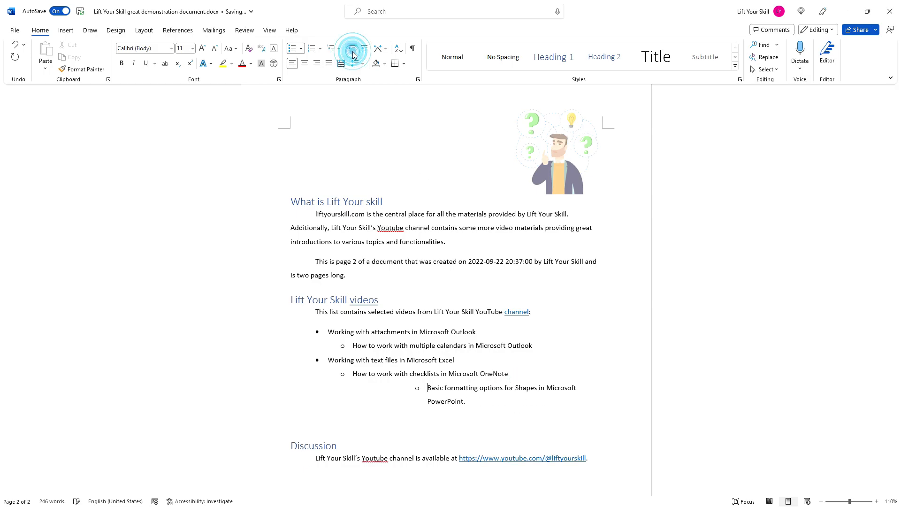
pyautogui.click(352, 50)
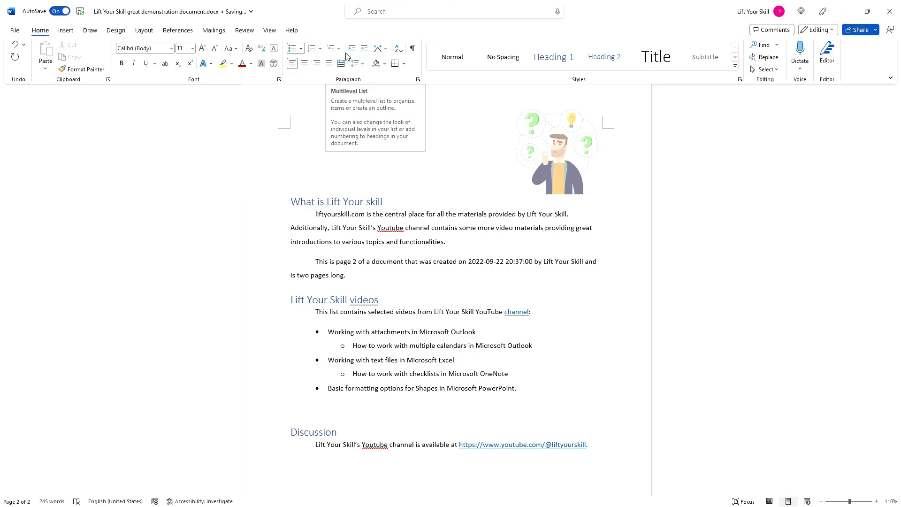
# Preview the multilevel list formats in the list library without applying one.
pyautogui.click(338, 51)
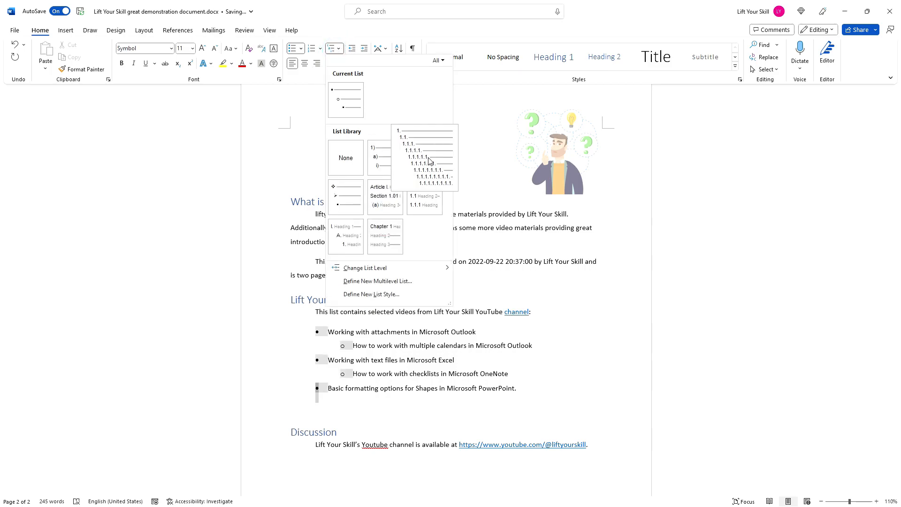
pyautogui.moveTo(342, 201)
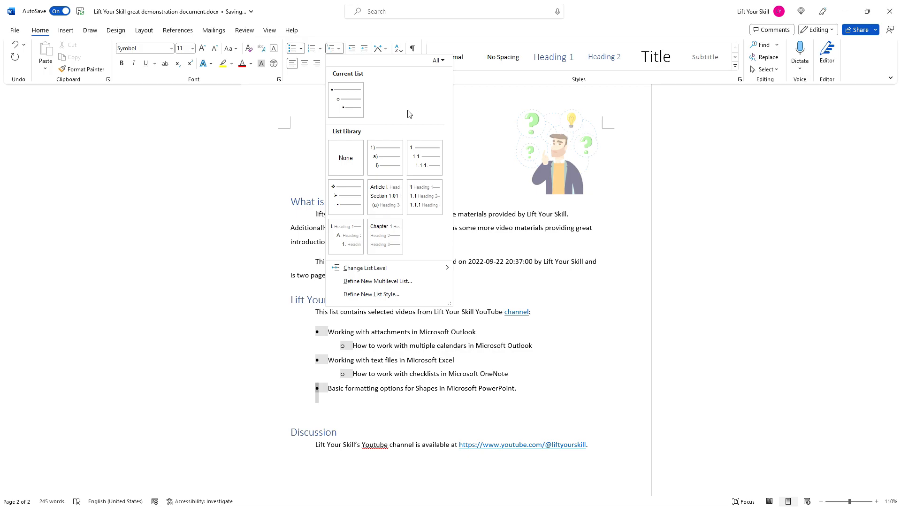
pyautogui.moveTo(381, 160)
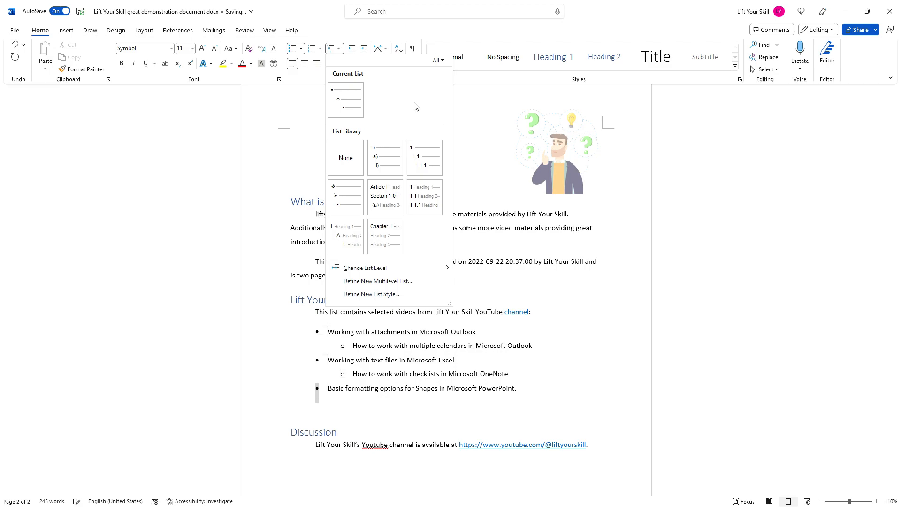
pyautogui.moveTo(397, 196)
pyautogui.moveTo(424, 205)
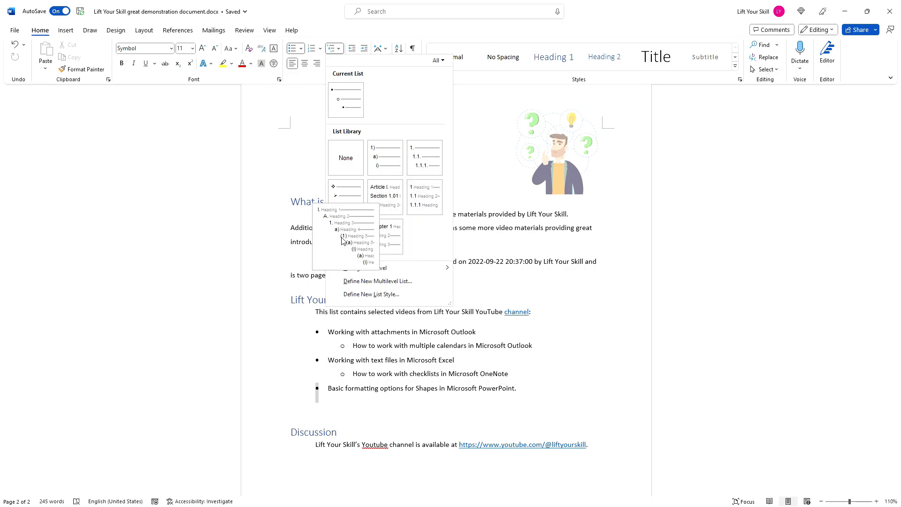
pyautogui.click(489, 286)
# Apply the multilevel numbering format 1 Heading 1, 1.1 Heading 2, 1.1.1 Heading 3 to the document's headings, starting from "What is Lift Your skill".
pyautogui.click(329, 202)
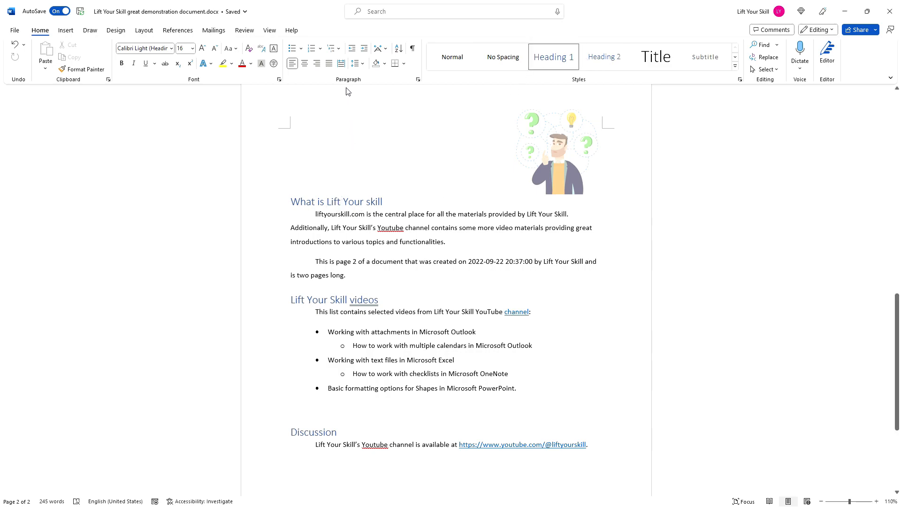
pyautogui.click(334, 48)
pyautogui.moveTo(427, 204)
pyautogui.click(427, 204)
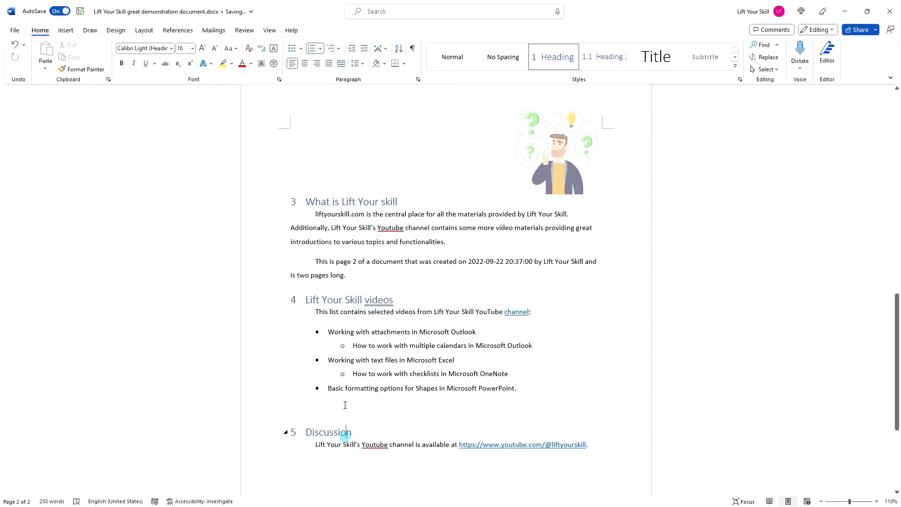
# Switch the "What is Lift Your skill" heading to the Heading 2 style and back to Heading 1.
pyautogui.click(317, 203)
pyautogui.click(596, 58)
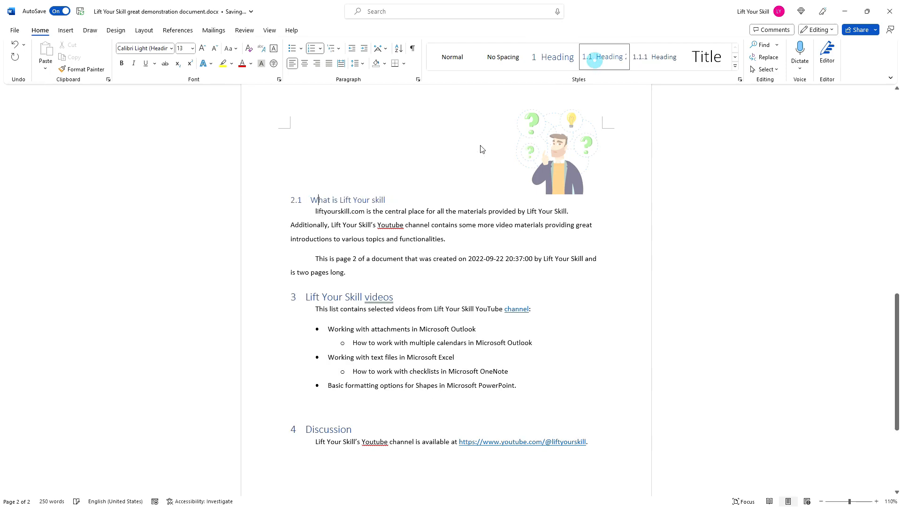
pyautogui.click(556, 57)
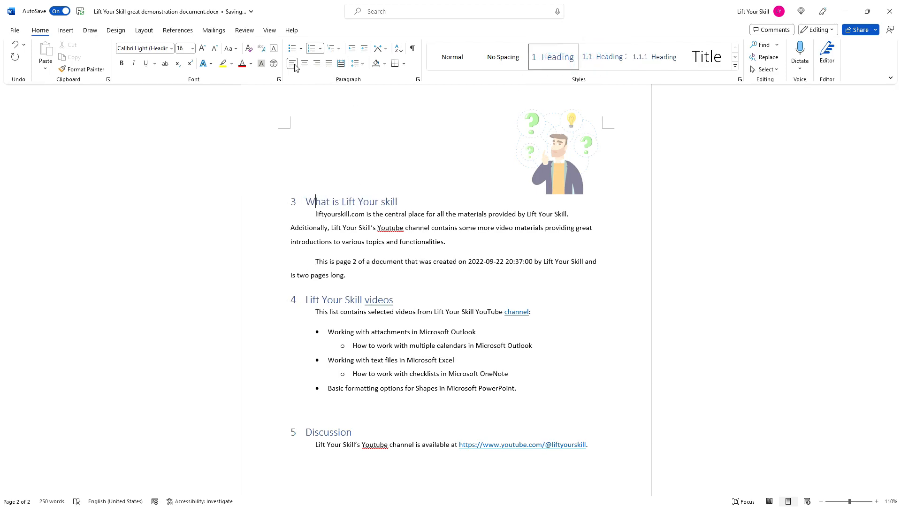
# Cycle the first paragraph under "What is Lift Your skill" through left, justified, centred and right alignment, ending with justified.
pyautogui.click(381, 346)
pyautogui.click(385, 249)
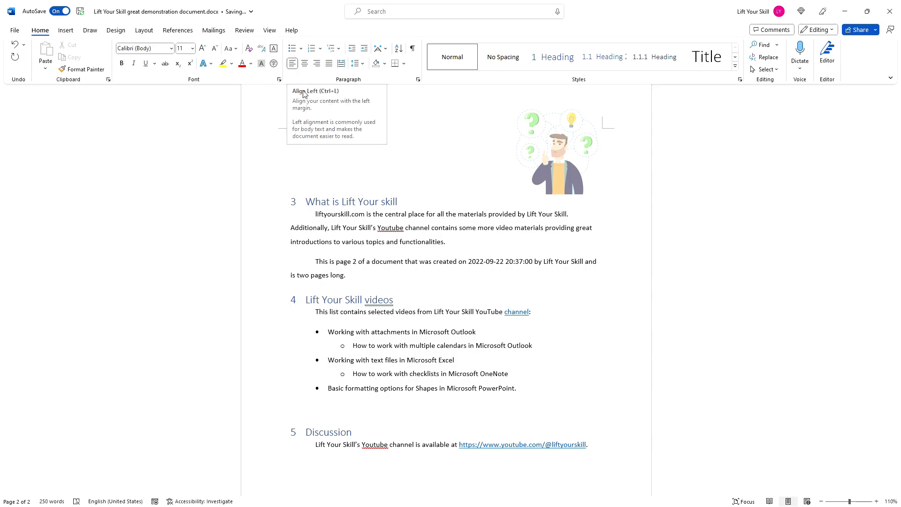
pyautogui.click(340, 237)
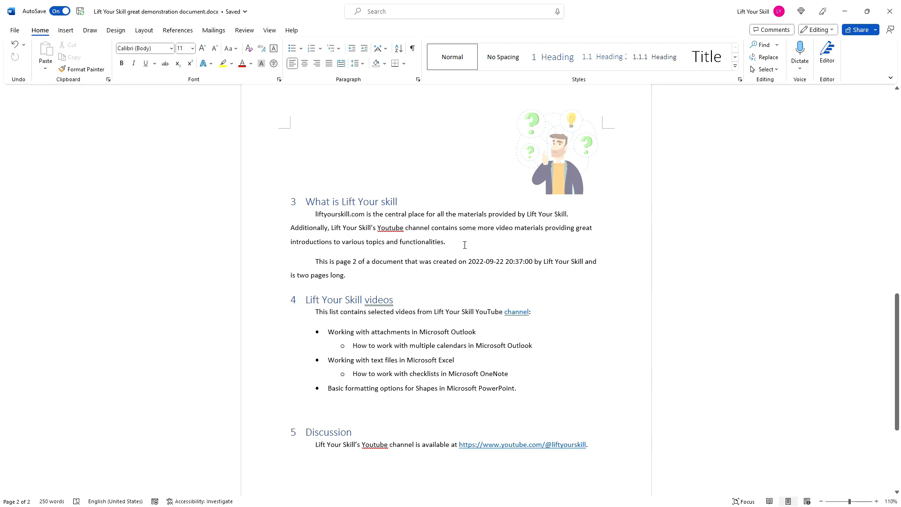
pyautogui.moveTo(434, 241); pyautogui.dragTo(282, 215)
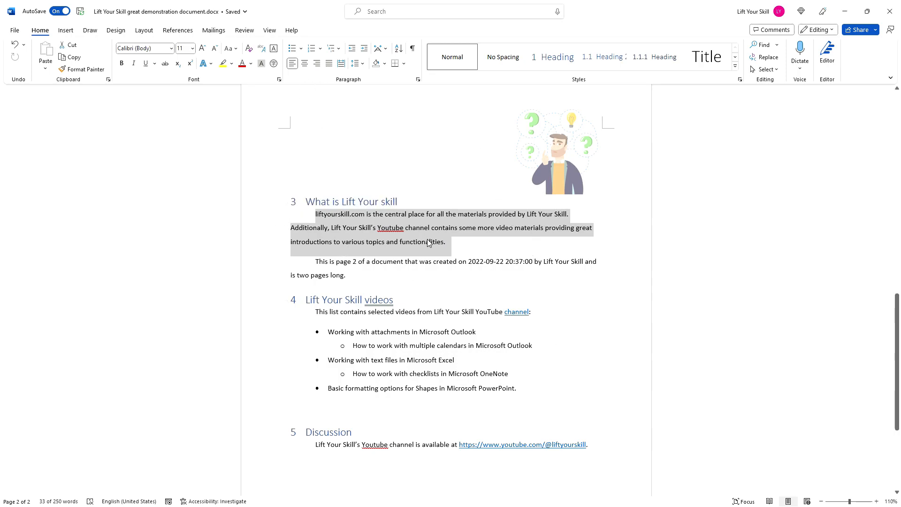
pyautogui.hotkey('ctrl', 'l')
pyautogui.hotkey('ctrl', 'j')
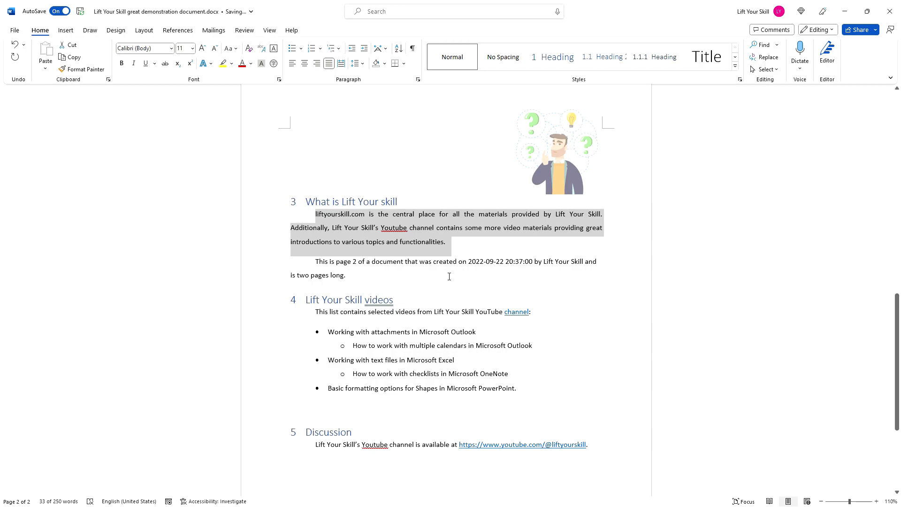
pyautogui.hotkey('ctrl', 'e')
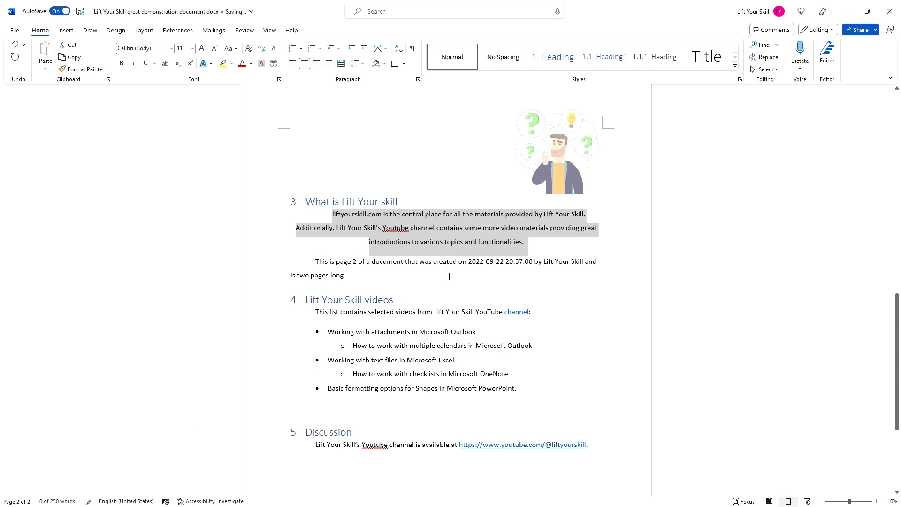
pyautogui.hotkey('ctrl', 'r')
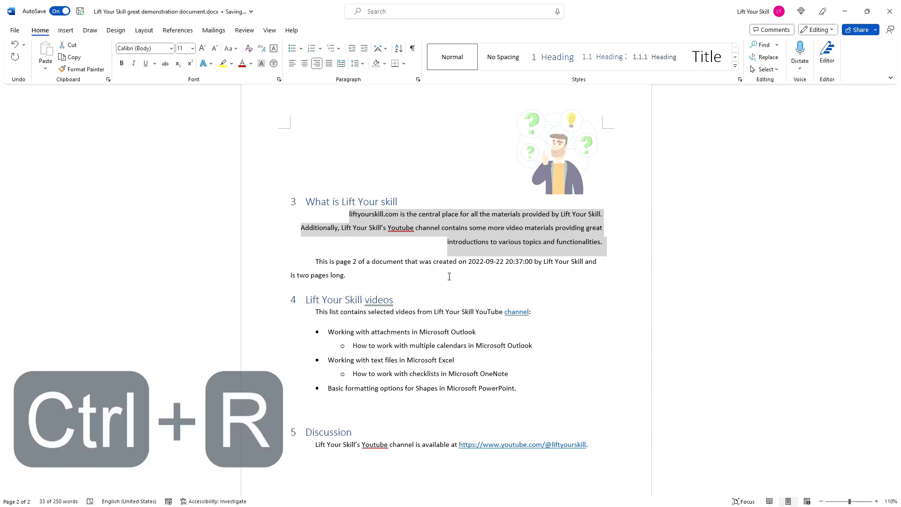
pyautogui.hotkey('ctrl', 'j')
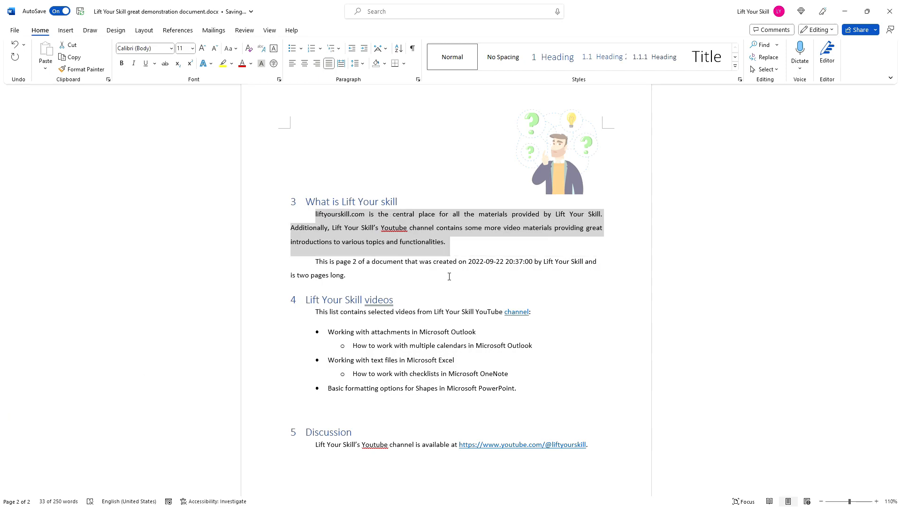
# Apply distributed alignment to the first paragraph under "What is Lift Your skill".
pyautogui.click(375, 229)
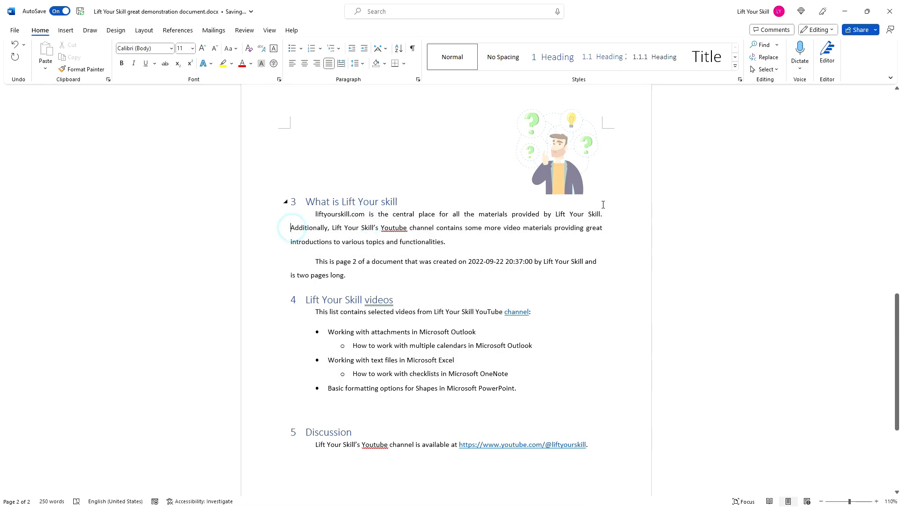
pyautogui.click(602, 227)
pyautogui.moveTo(453, 244); pyautogui.dragTo(275, 218)
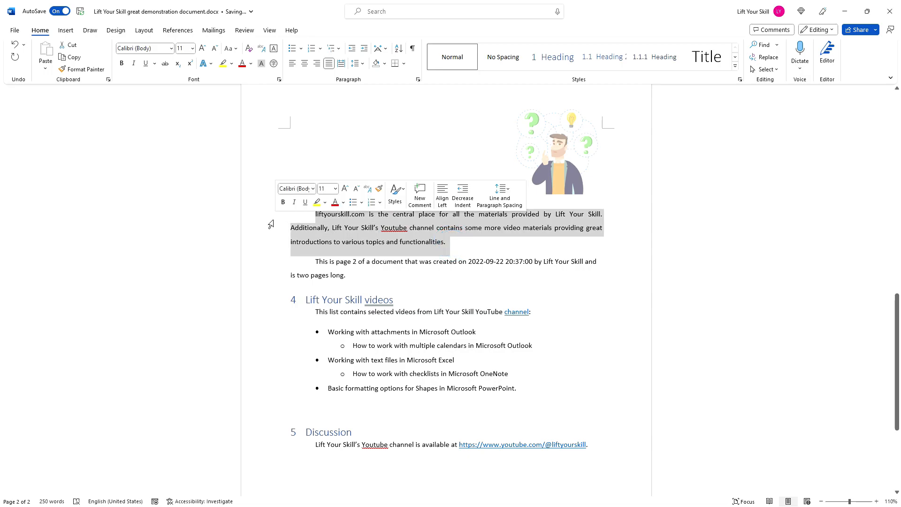
pyautogui.click(341, 64)
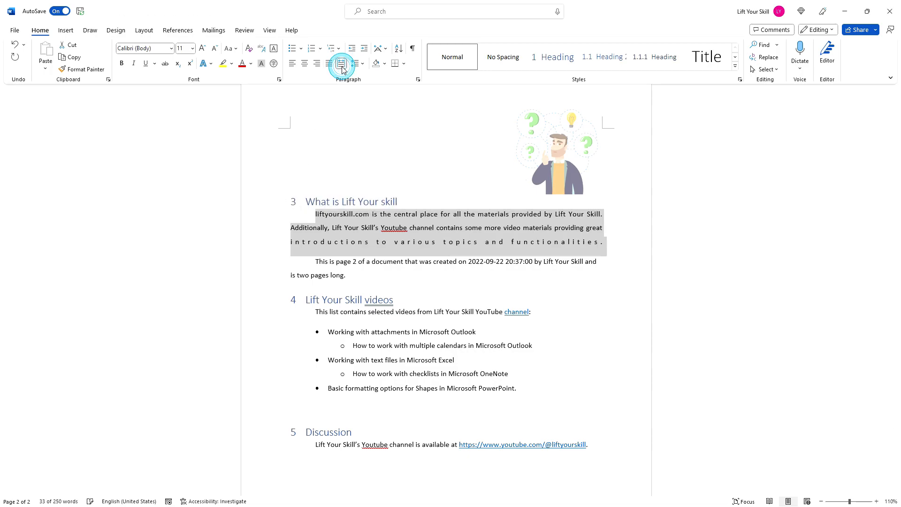
pyautogui.click(456, 242)
pyautogui.moveTo(603, 243); pyautogui.dragTo(539, 243)
pyautogui.click(550, 241)
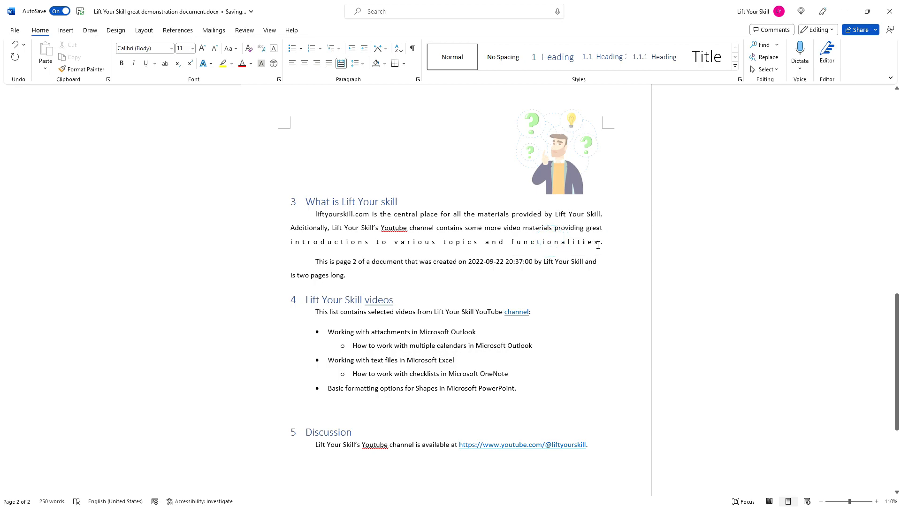
# Set the first paragraph under "What is Lift Your skill" back to justified alignment.
pyautogui.click(603, 243)
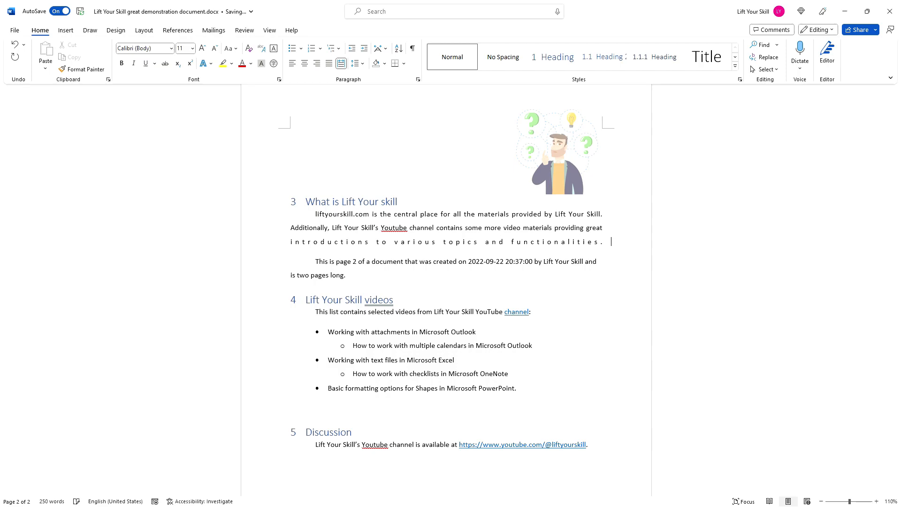
pyautogui.tripleClick(620, 244)
pyautogui.hotkey('ctrl', 'j')
pyautogui.click(399, 232)
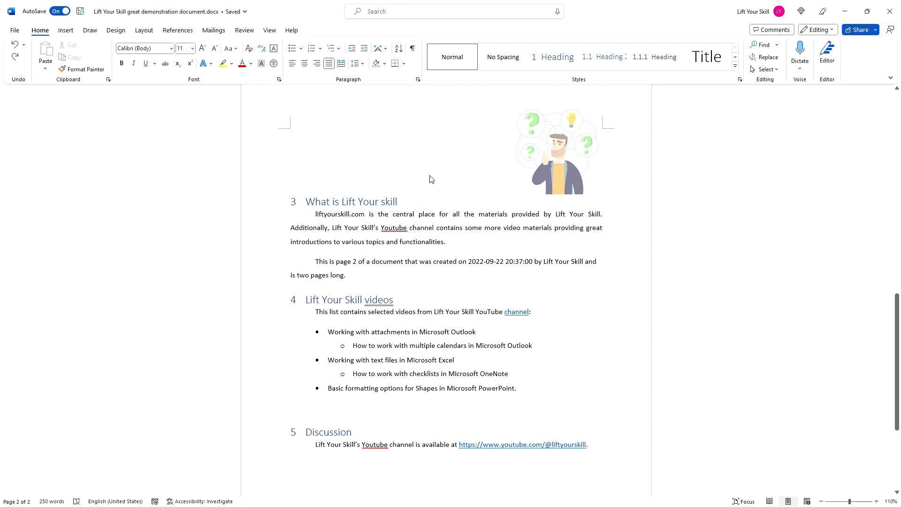
# Preview line spacing values on both paragraphs under "What is Lift Your skill" without applying one.
pyautogui.tripleClick(447, 244)
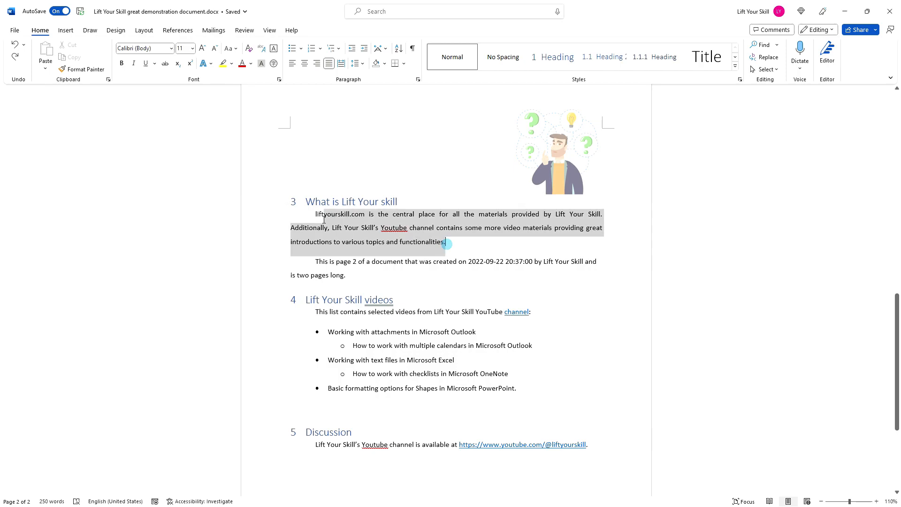
pyautogui.moveTo(349, 276); pyautogui.dragTo(317, 215)
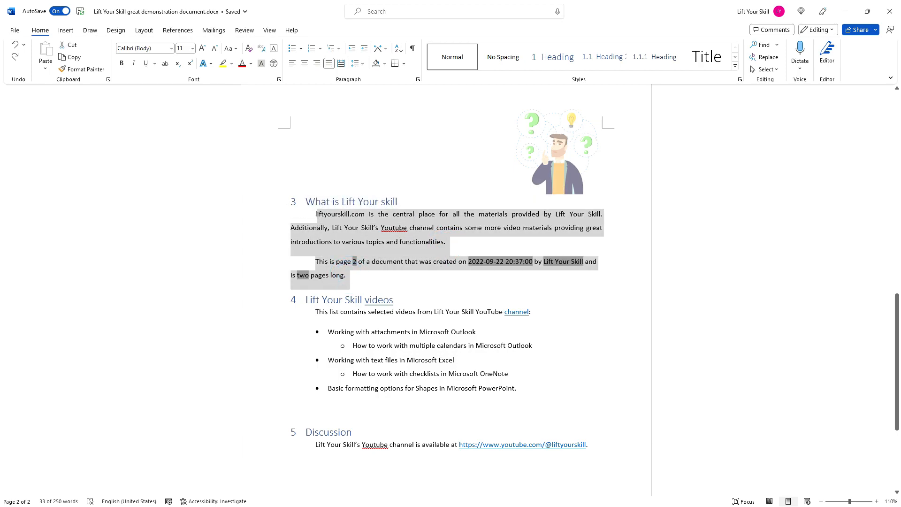
pyautogui.click(362, 64)
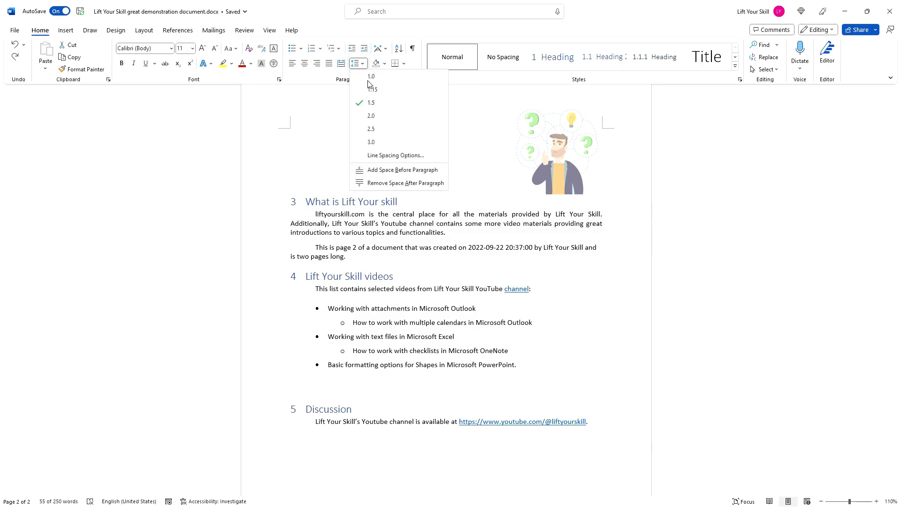
pyautogui.press('Escape')
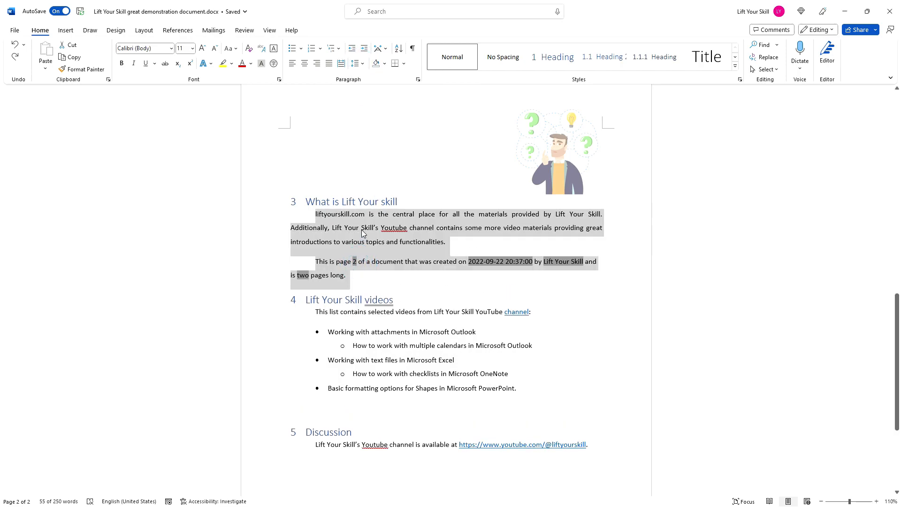
# Centre the first paragraph under "What is Lift Your skill" and return it to justified alignment.
pyautogui.hotkey('ctrl', 'z')
pyautogui.hotkey('ctrl', 'e')
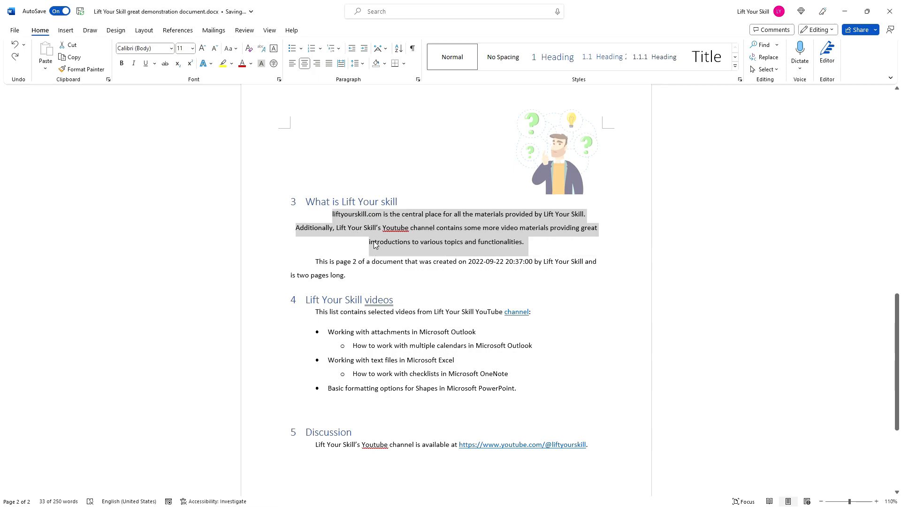
pyautogui.hotkey('ctrl', 'j')
pyautogui.click(364, 66)
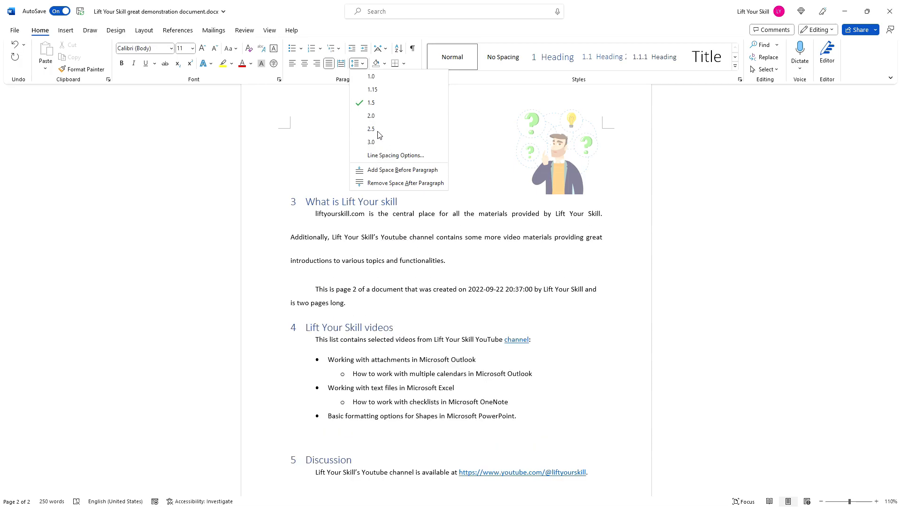
pyautogui.click(396, 241)
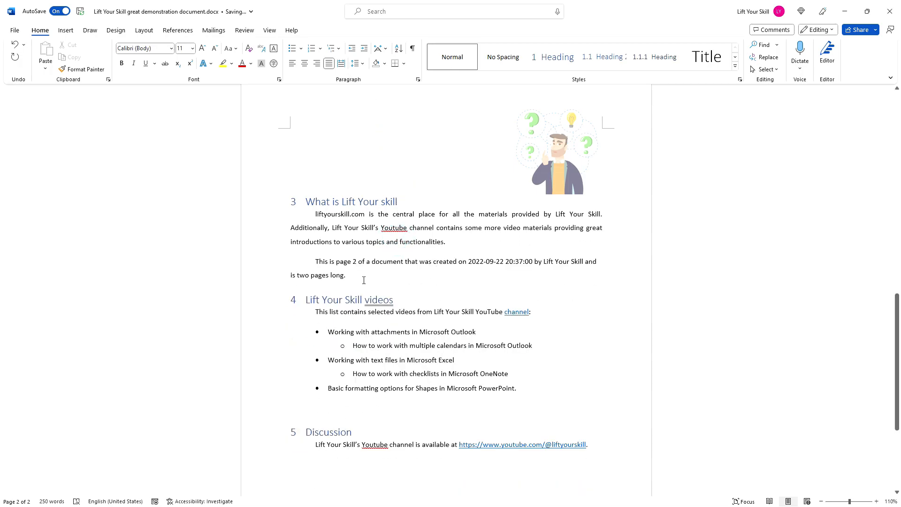
# Set the line spacing of both paragraphs under "What is Lift Your skill" to 2.0.
pyautogui.moveTo(361, 275); pyautogui.dragTo(319, 215)
pyautogui.click(320, 224)
pyautogui.keyDown('shift'); pyautogui.click(347, 278); pyautogui.keyUp('shift')
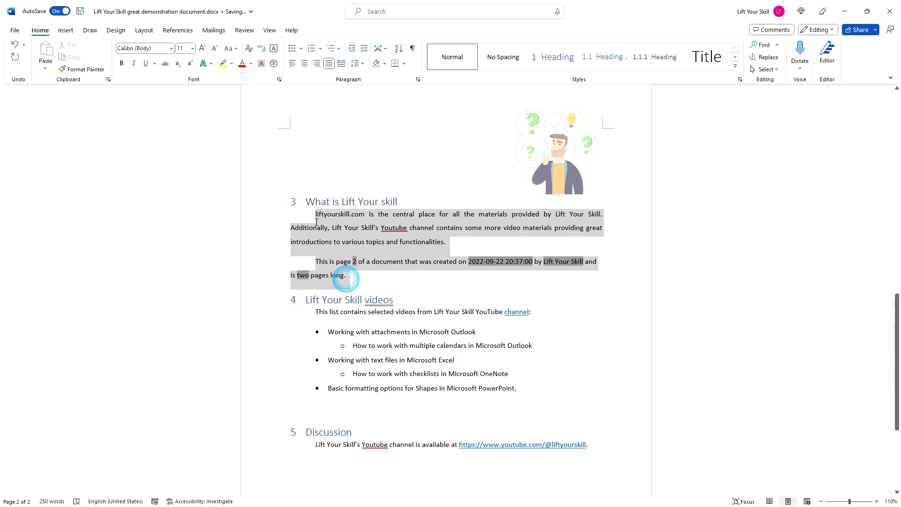
pyautogui.click(357, 63)
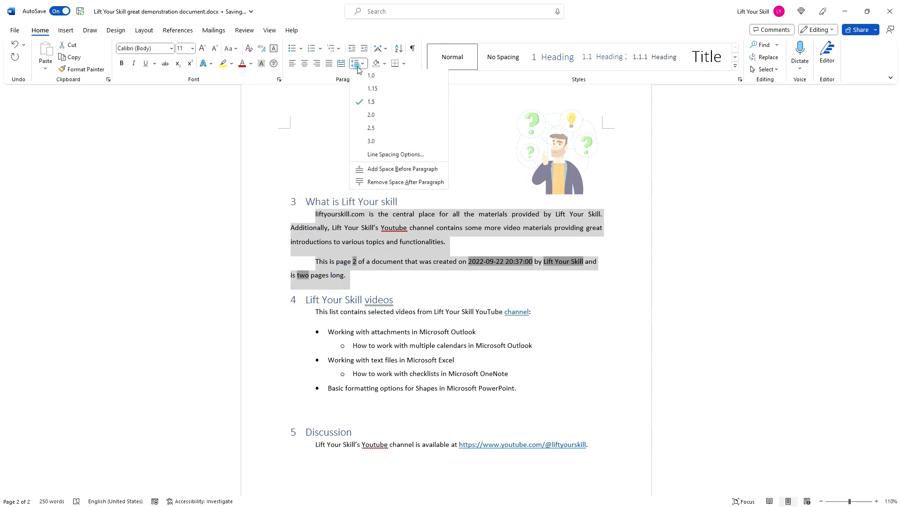
pyautogui.click(371, 117)
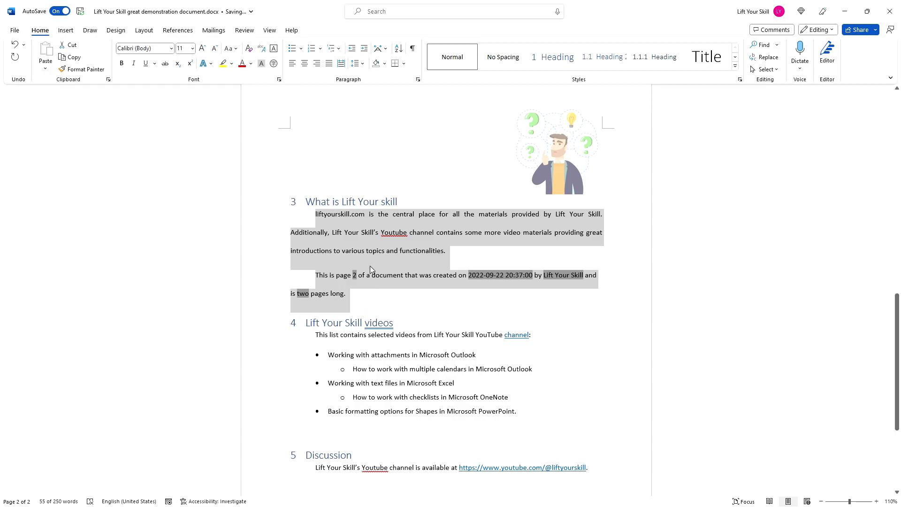
pyautogui.click(357, 63)
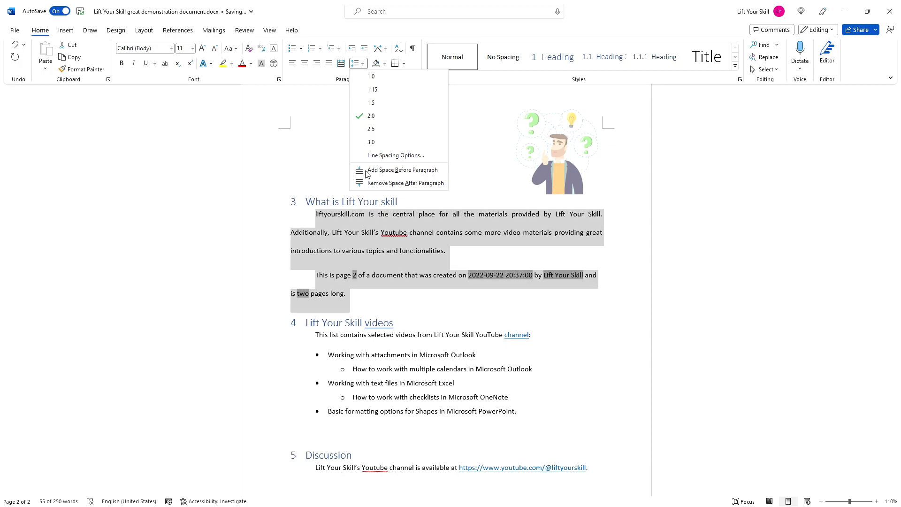
pyautogui.click(368, 241)
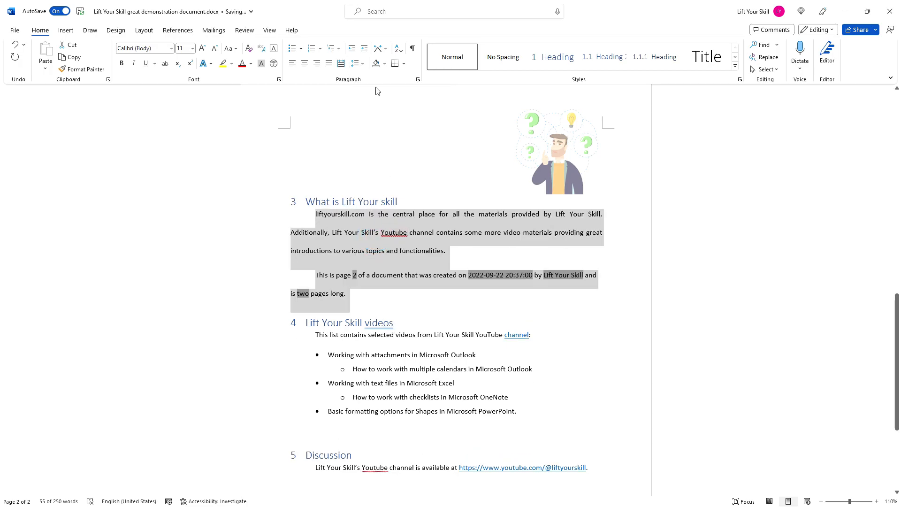
pyautogui.click(448, 256)
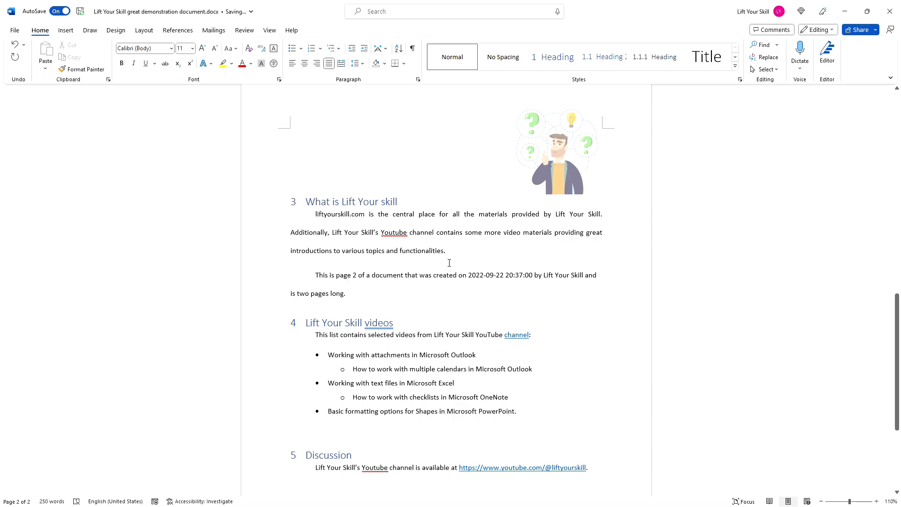
pyautogui.scroll(15, 431, 279)
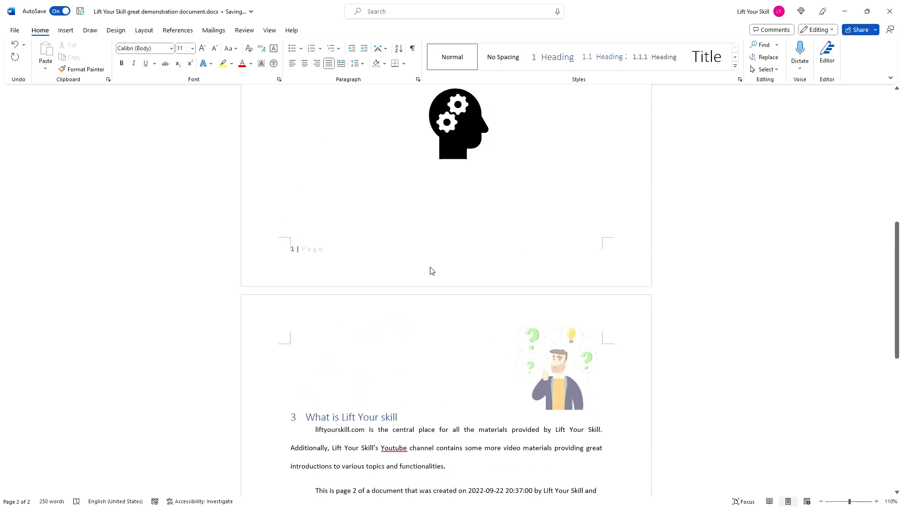
pyautogui.scroll(-10, 431, 267)
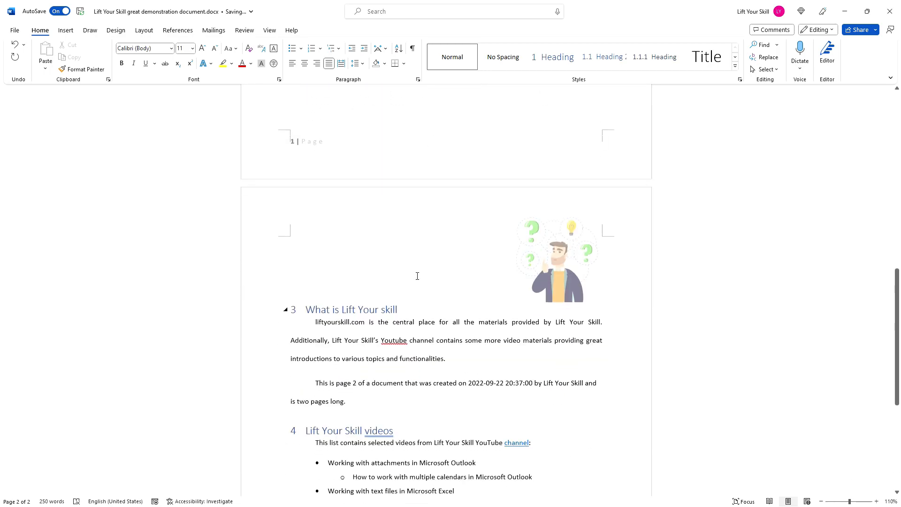
# Remove the space after both paragraphs under "What is Lift Your skill".
pyautogui.moveTo(376, 365); pyautogui.dragTo(313, 285)
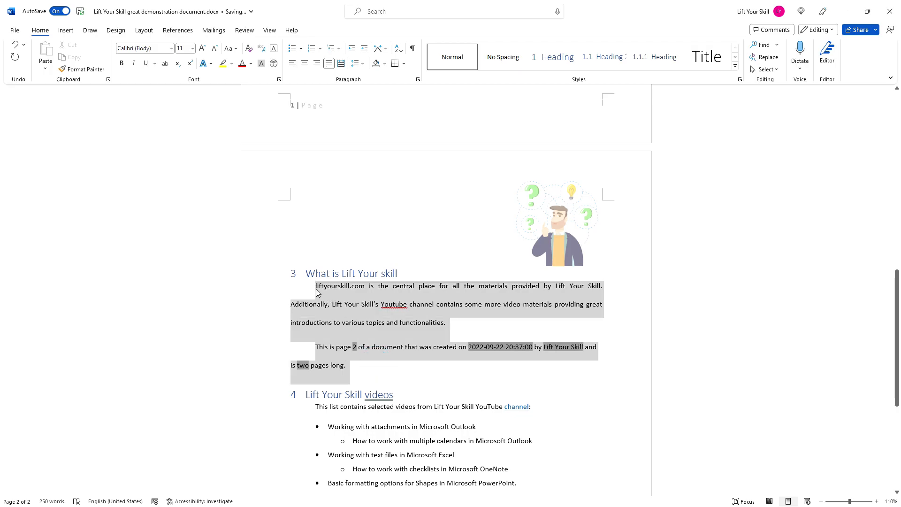
pyautogui.click(357, 64)
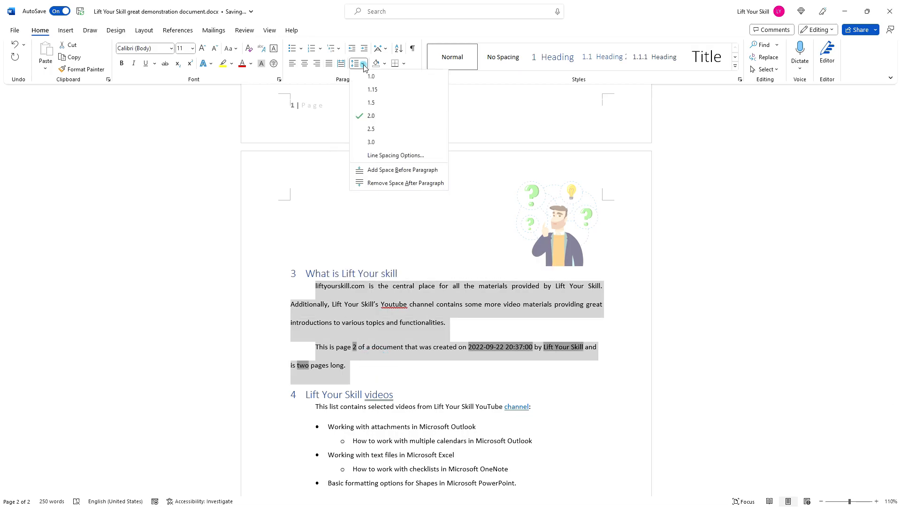
pyautogui.click(386, 184)
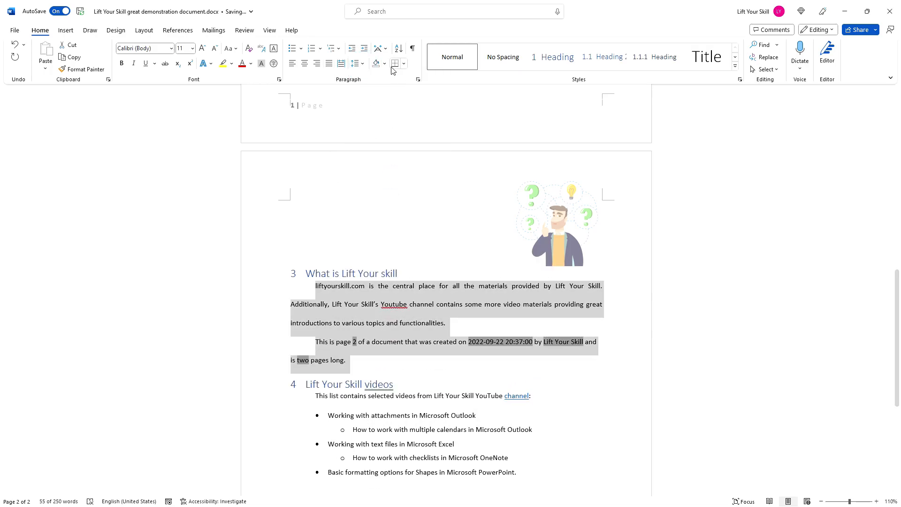
# Add space before both paragraphs under "What is Lift Your skill" and remove it again.
pyautogui.click(356, 63)
pyautogui.click(375, 170)
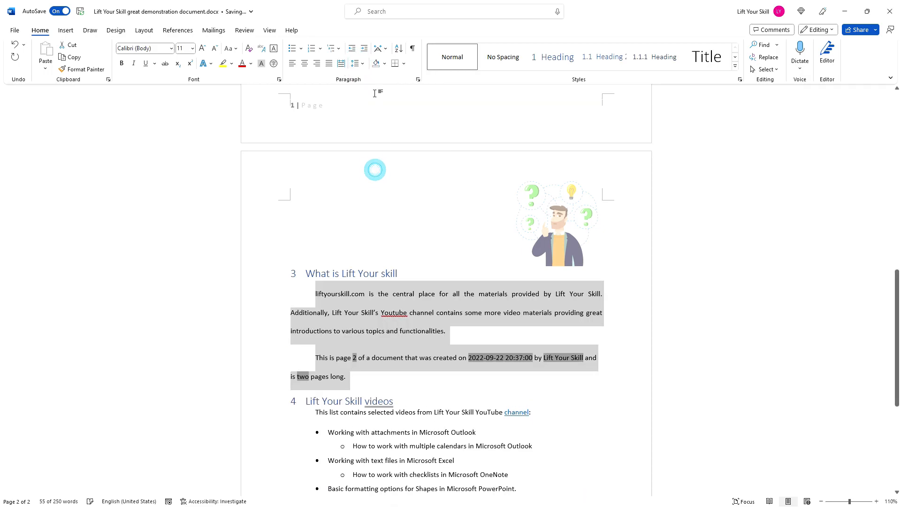
pyautogui.click(357, 64)
pyautogui.click(378, 171)
pyautogui.click(377, 308)
# Shade the second paragraph under "What is Lift Your skill" with the light blue theme colour.
pyautogui.tripleClick(354, 364)
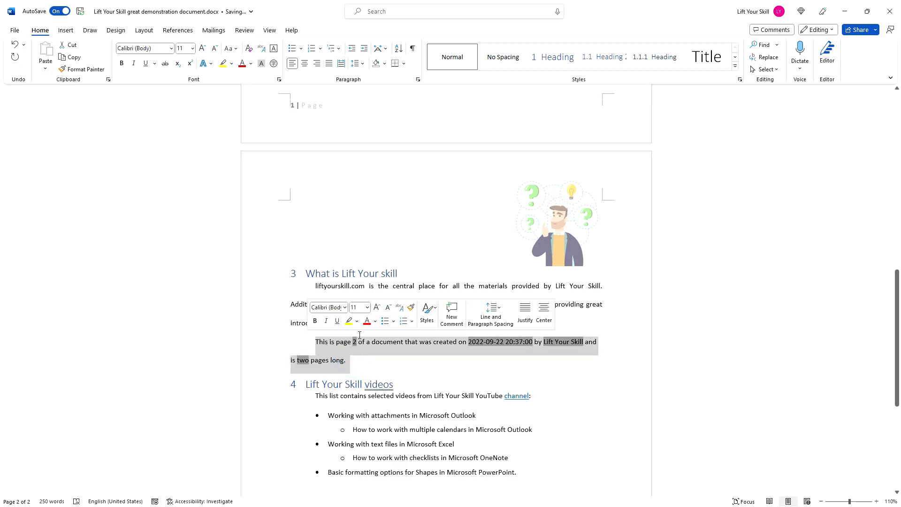
pyautogui.click(384, 63)
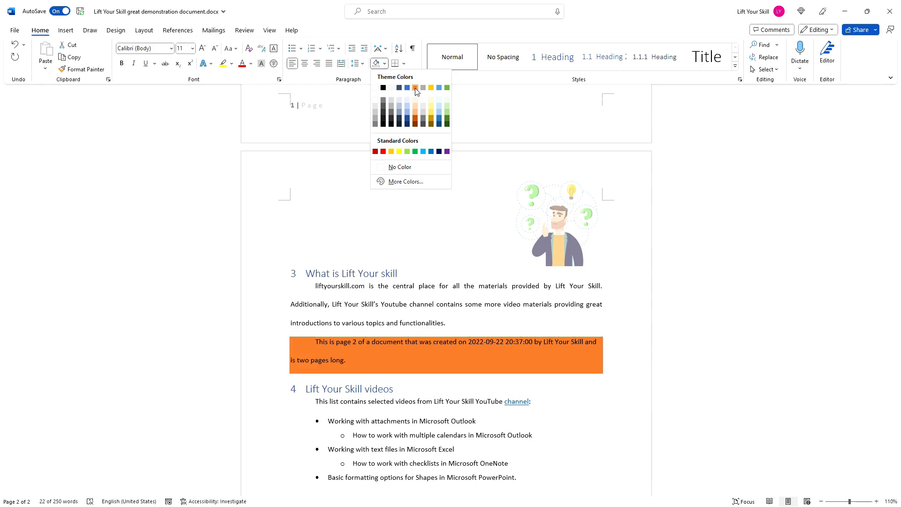
pyautogui.click(439, 88)
# Preview theme shading colours for the first paragraph under "What is Lift Your skill" without applying one.
pyautogui.click(458, 300)
pyautogui.moveTo(453, 326); pyautogui.dragTo(314, 286)
pyautogui.click(383, 65)
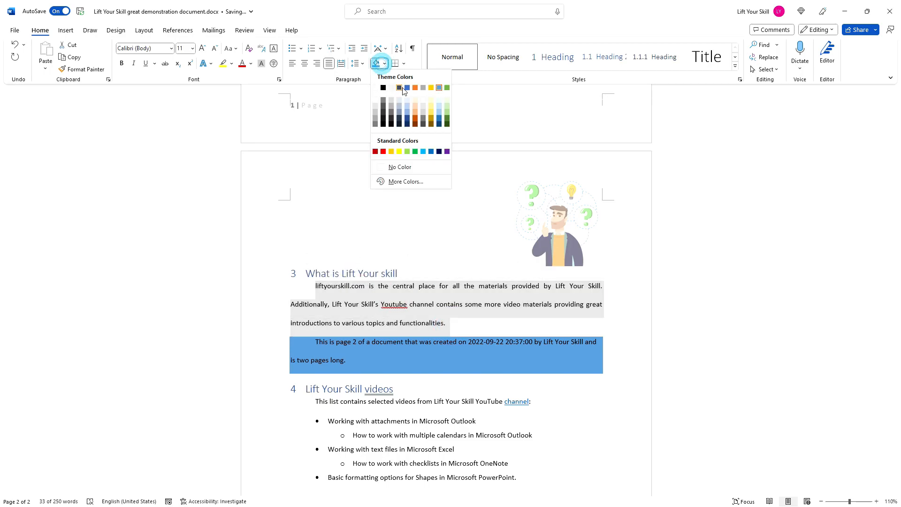
pyautogui.click(373, 315)
pyautogui.click(366, 352)
# Remove the blue shading from the second paragraph under "What is Lift Your skill" by setting it to No Color.
pyautogui.tripleClick(304, 334)
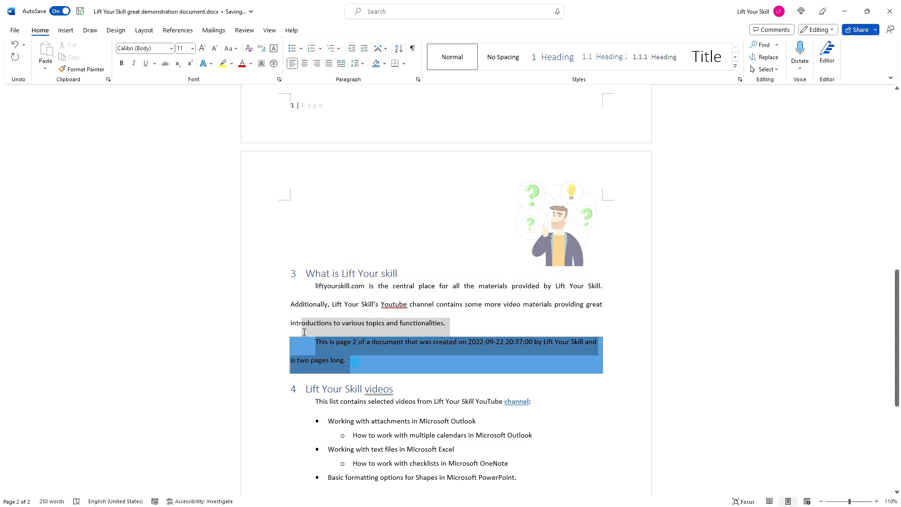
pyautogui.click(384, 63)
pyautogui.click(394, 167)
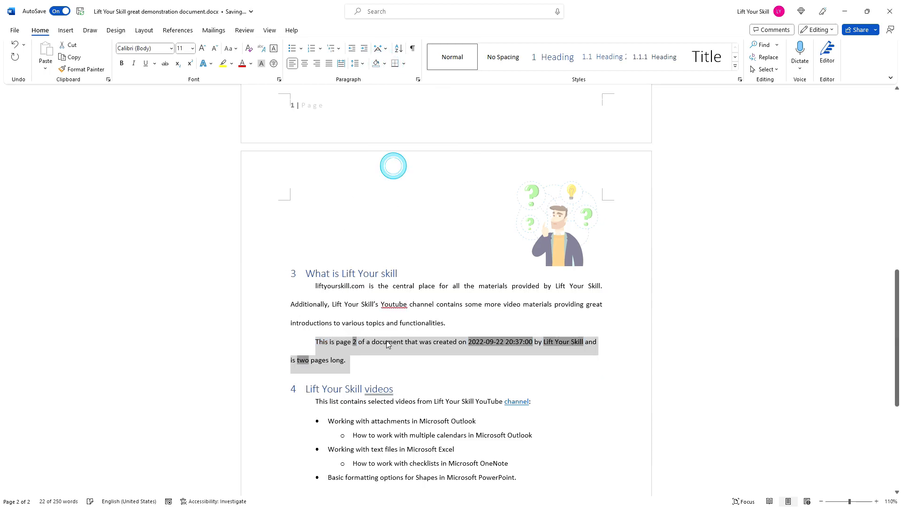
pyautogui.click(386, 342)
# Give the first paragraph under "What is Lift Your skill" a bottom border and extend it to outside borders.
pyautogui.moveTo(453, 324); pyautogui.dragTo(312, 286)
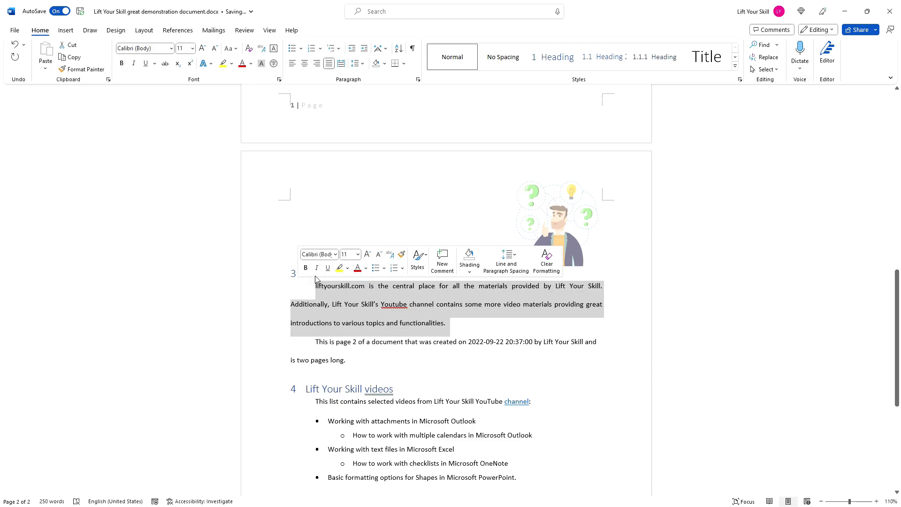
pyautogui.click(395, 63)
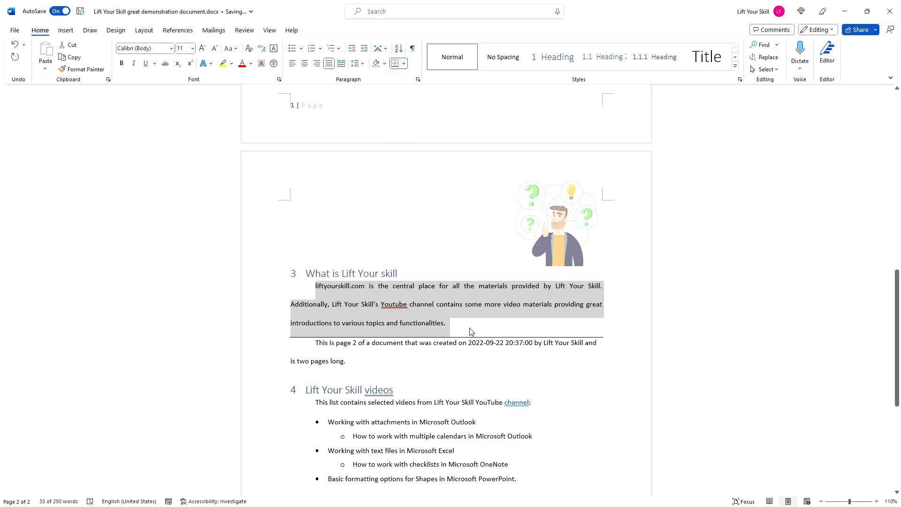
pyautogui.click(404, 65)
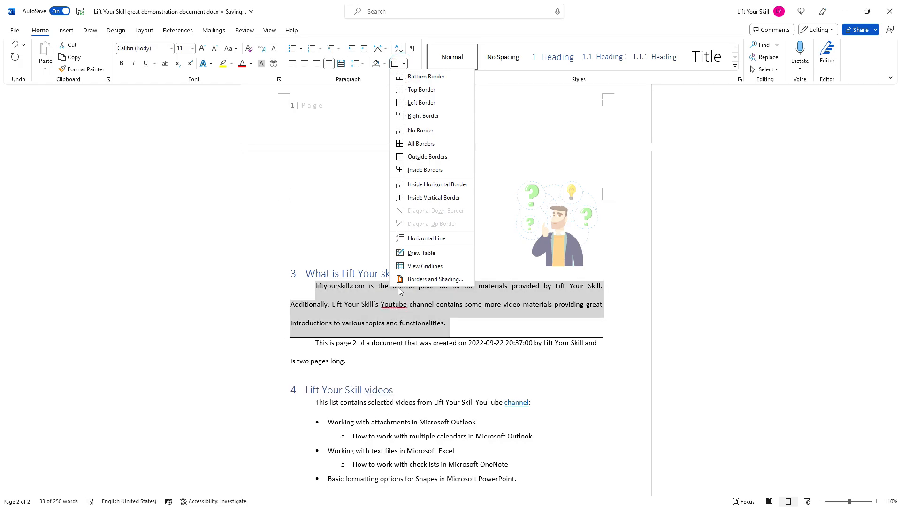
pyautogui.click(424, 158)
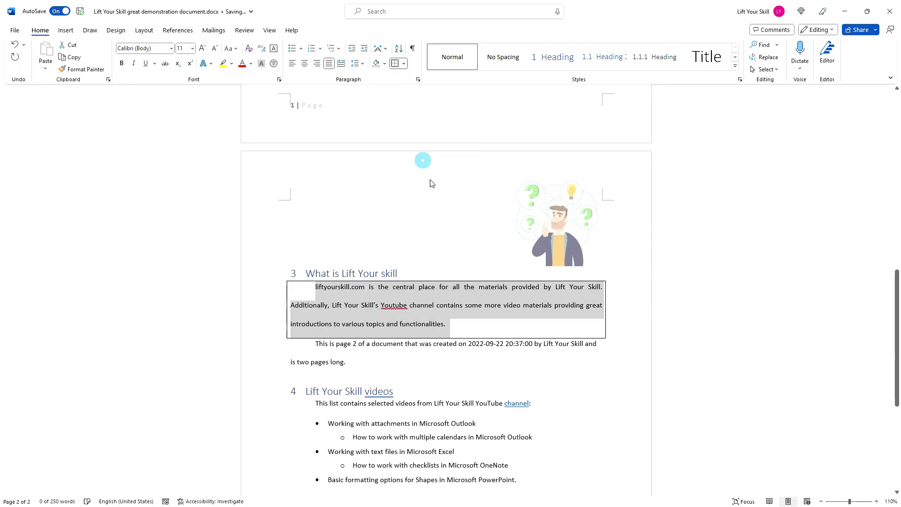
pyautogui.click(453, 312)
pyautogui.click(404, 64)
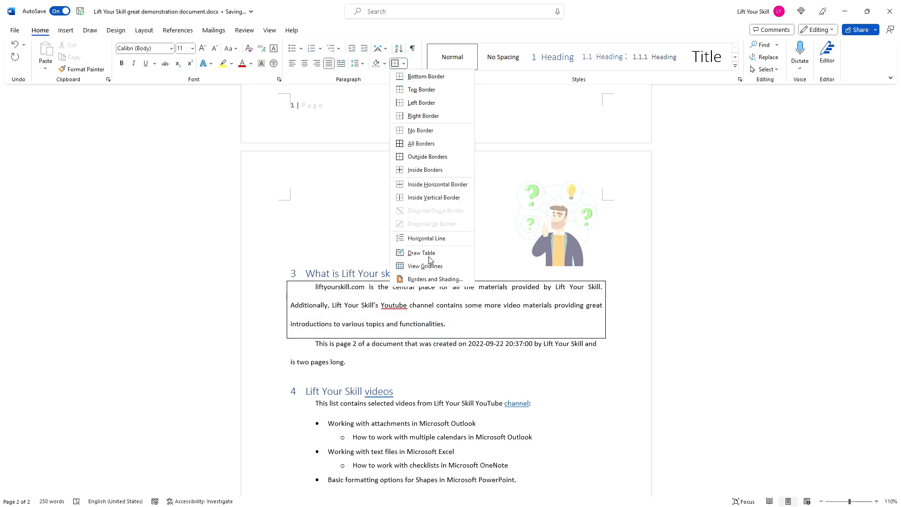
pyautogui.click(438, 323)
# Preview theme shading colours for the second paragraph under "What is Lift Your skill" without applying one.
pyautogui.tripleClick(359, 363)
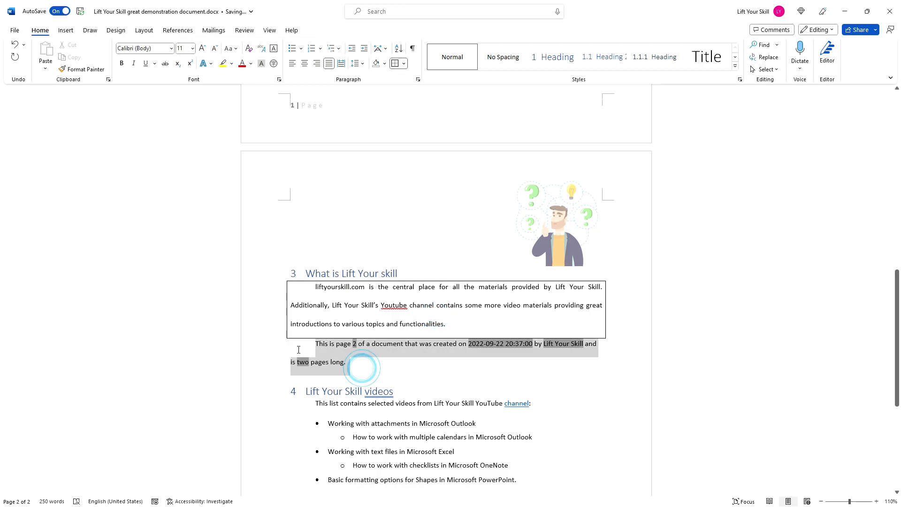
pyautogui.click(384, 64)
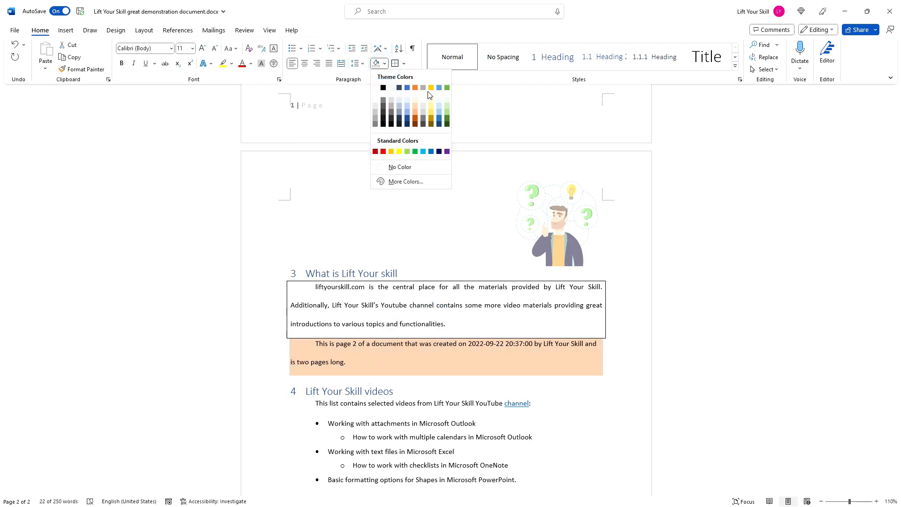
pyautogui.click(439, 92)
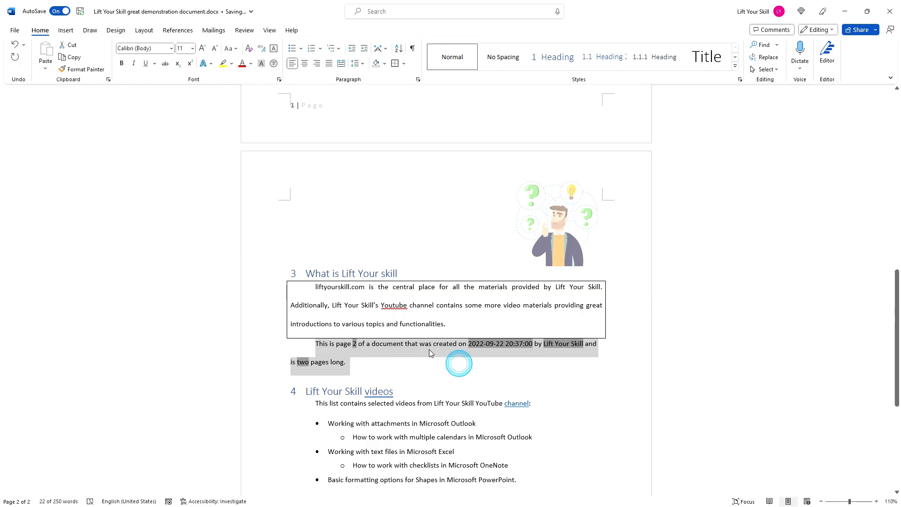
pyautogui.click(405, 291)
# Look through the Asian Layout options for the second paragraph under "What is Lift Your skill" without applying one.
pyautogui.tripleClick(362, 362)
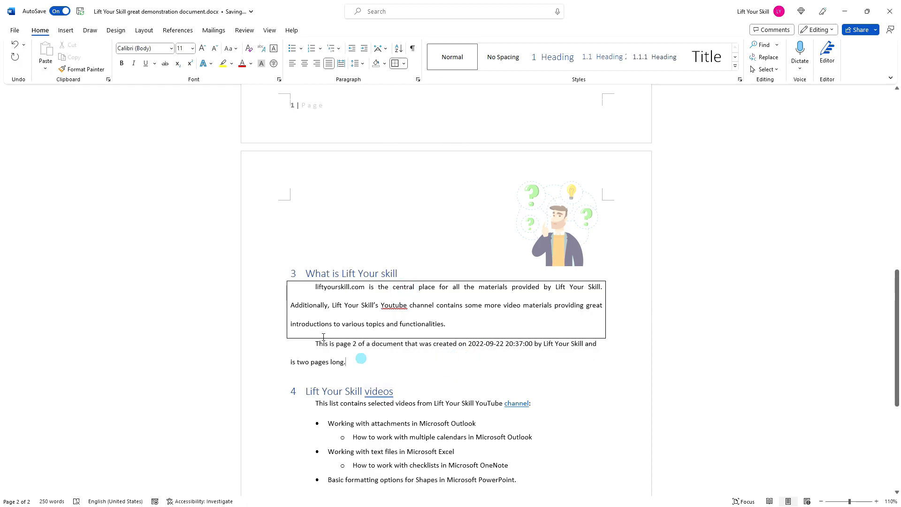
pyautogui.click(385, 49)
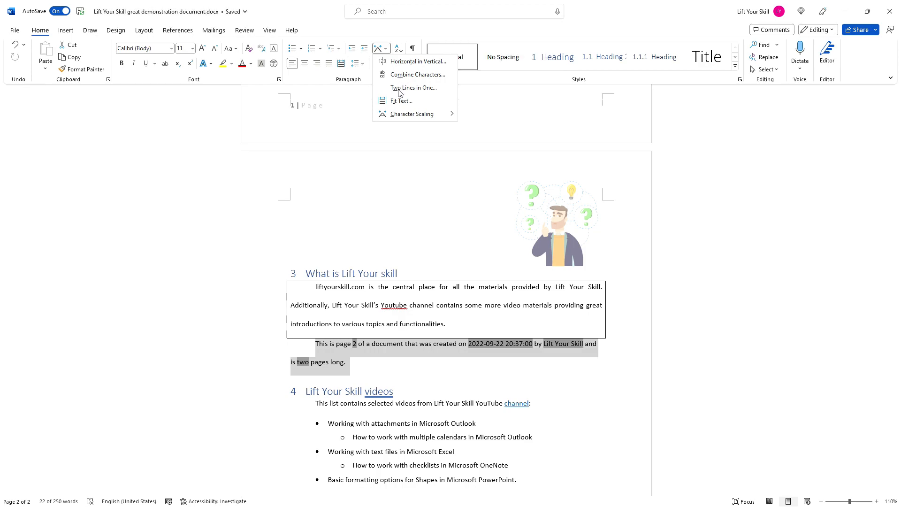
pyautogui.click(389, 371)
pyautogui.click(383, 353)
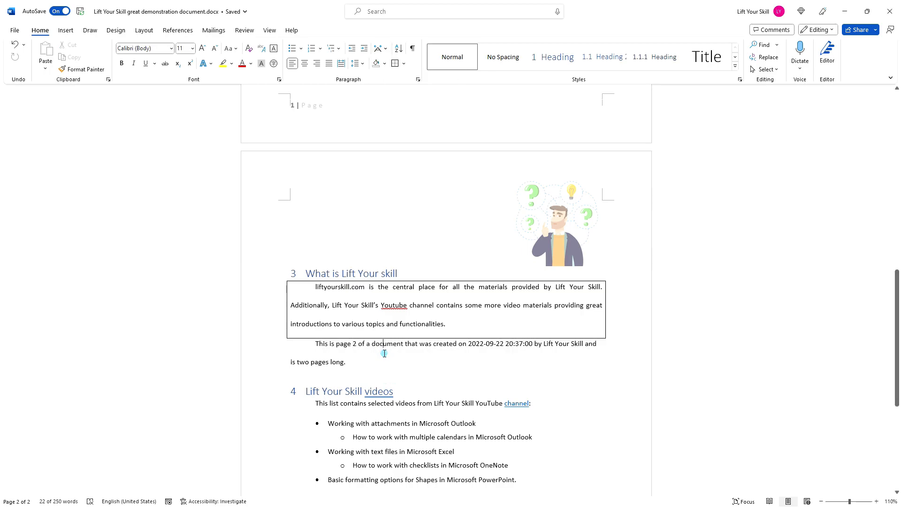
pyautogui.click(380, 352)
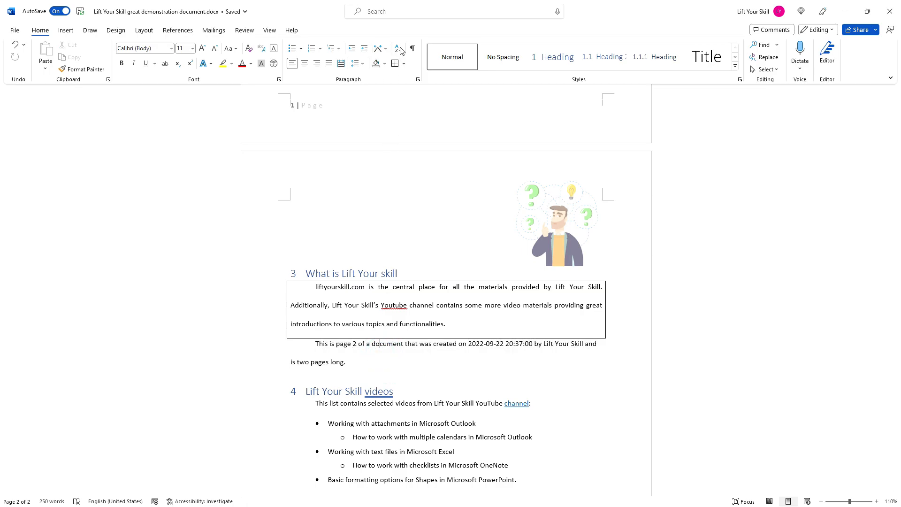
# Promote the two indented sub-bullets about checklists and multiple calendars to the top level of the videos list.
pyautogui.scroll(-3, 453, 374)
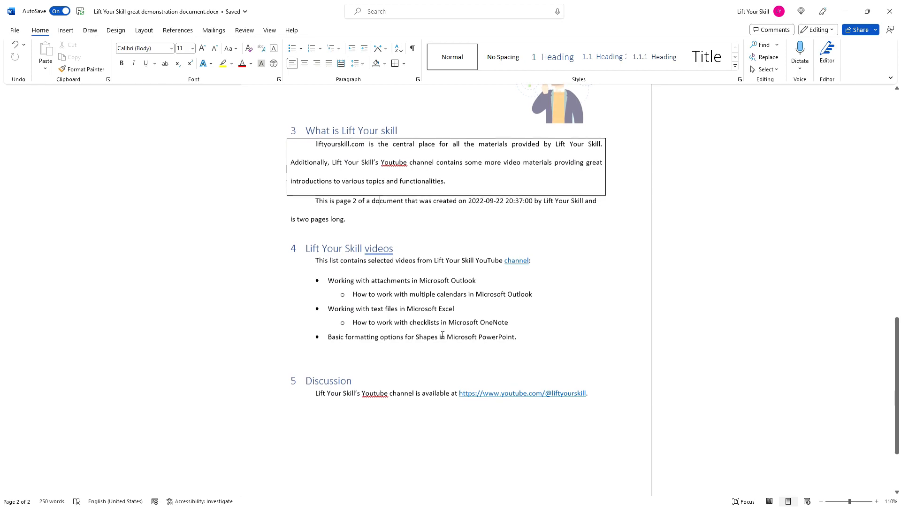
pyautogui.click(353, 323)
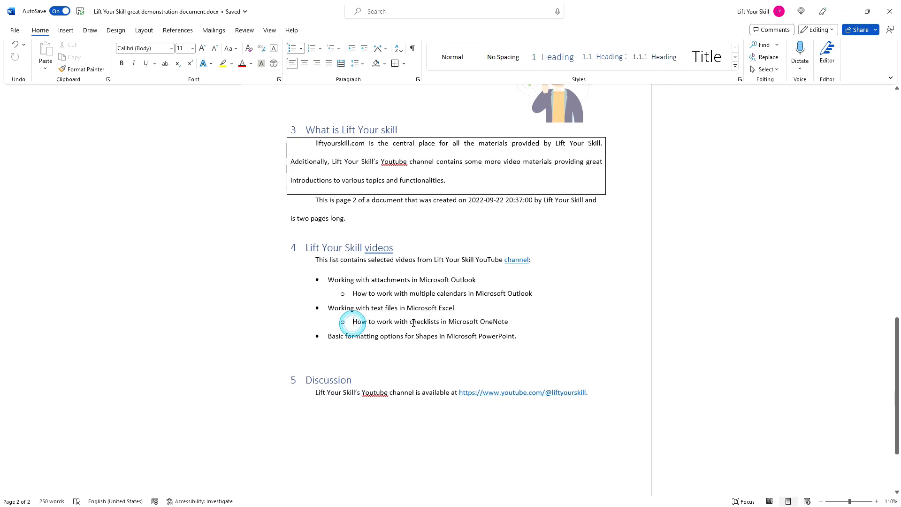
pyautogui.hotkey('shift', 'Tab')
pyautogui.click(355, 294)
pyautogui.hotkey('shift', 'Tab')
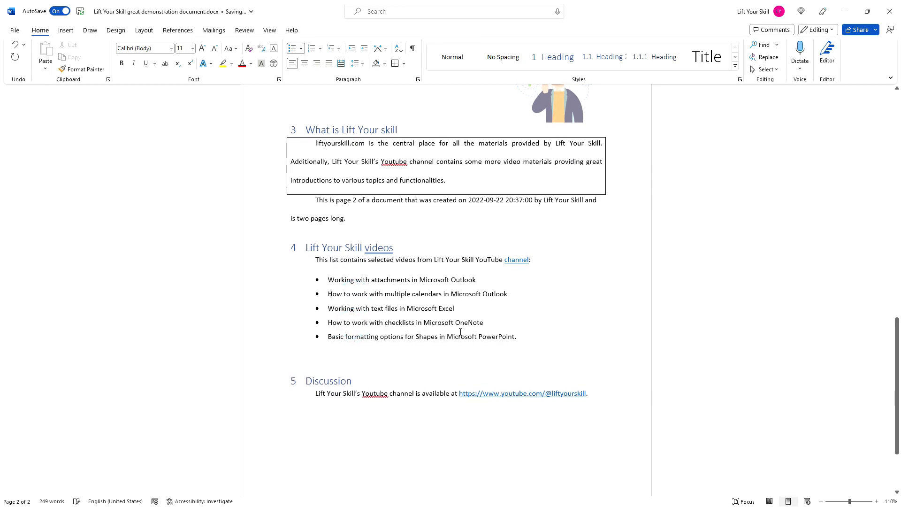
# Apply the Heading 1 style to the five video list items and sort them by paragraph text in ascending order.
pyautogui.moveTo(537, 342); pyautogui.dragTo(327, 278)
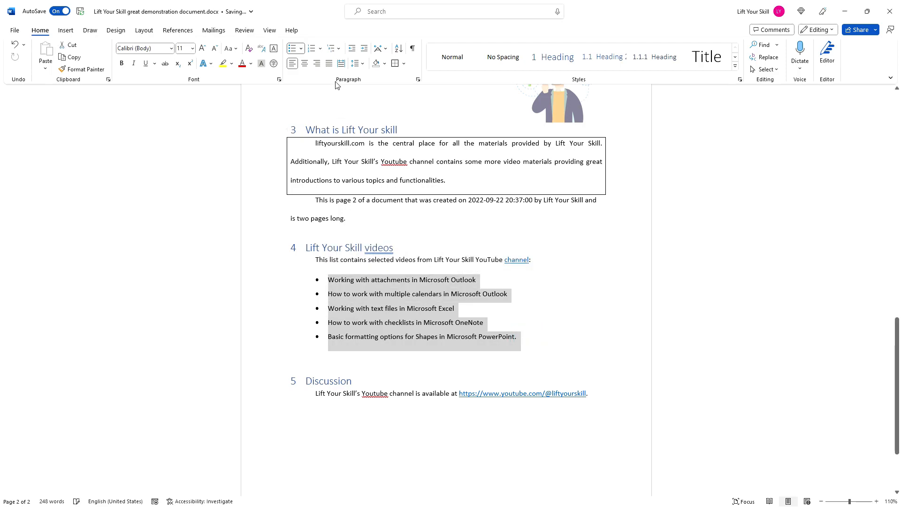
pyautogui.hotkey('ctrl', 'alt', '1')
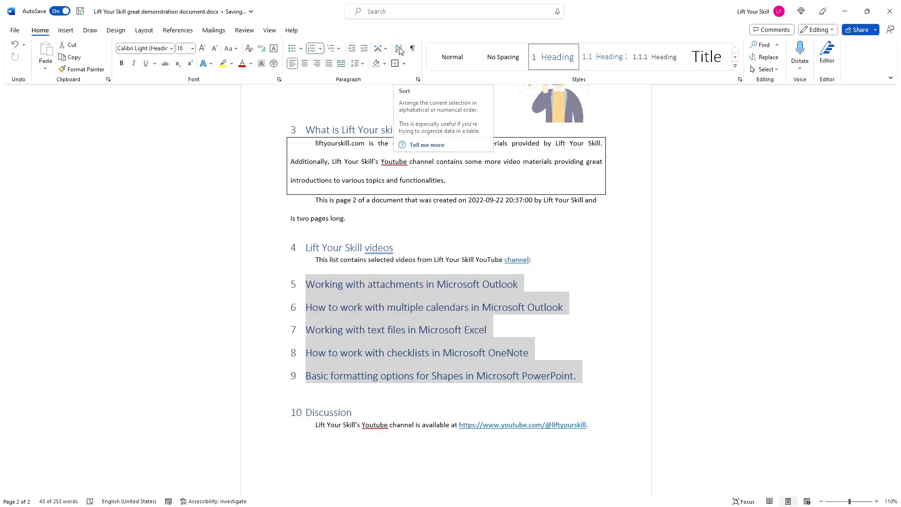
pyautogui.click(398, 49)
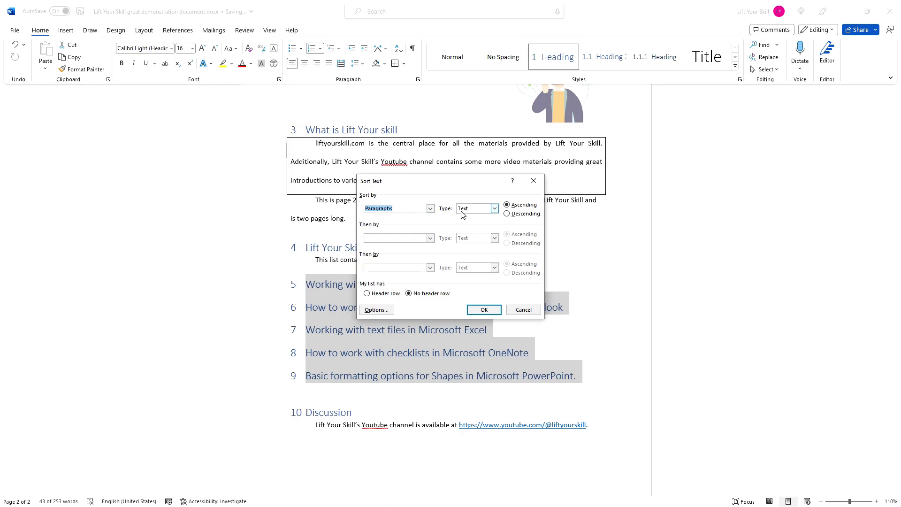
pyautogui.click(484, 310)
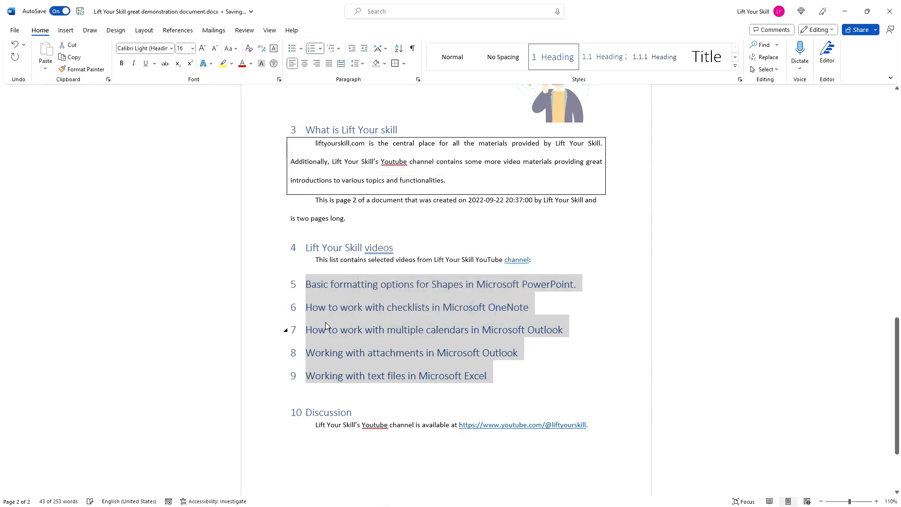
# Sort the five video headings by paragraph text in descending order, with no header row.
pyautogui.click(311, 290)
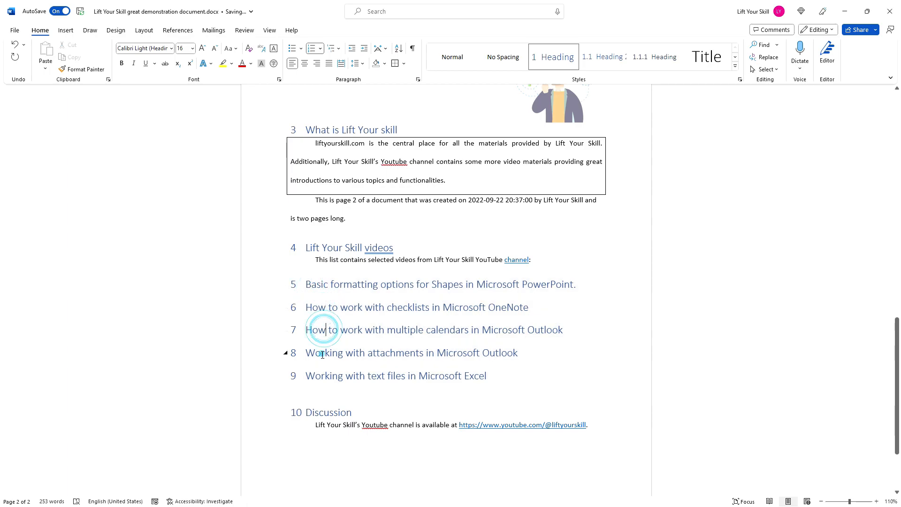
pyautogui.moveTo(489, 376); pyautogui.dragTo(310, 284)
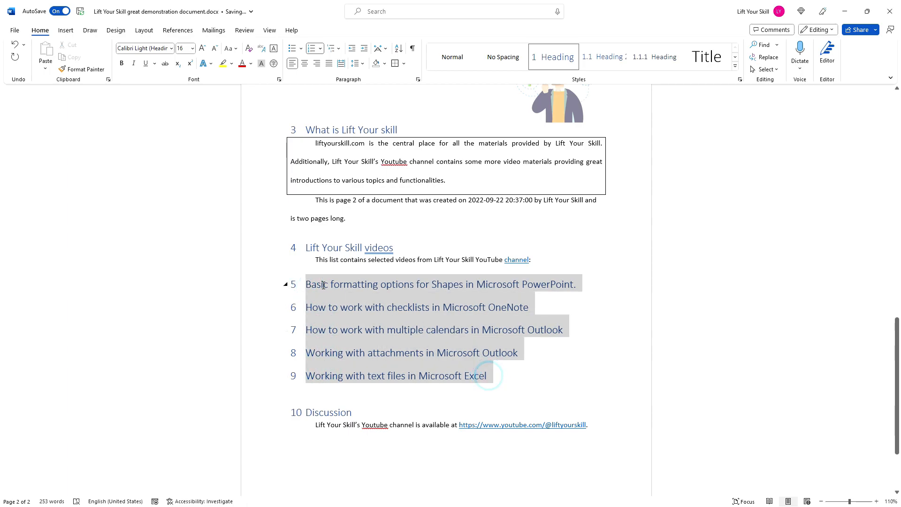
pyautogui.click(387, 53)
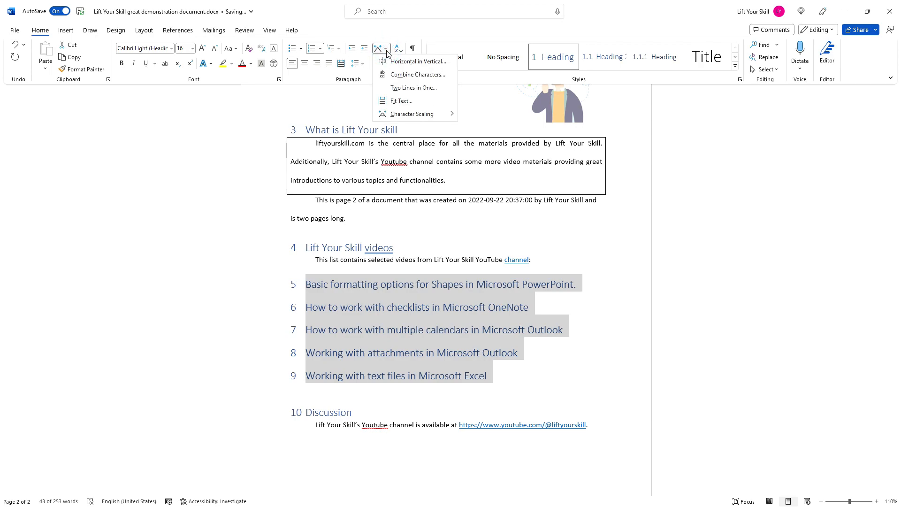
pyautogui.click(399, 48)
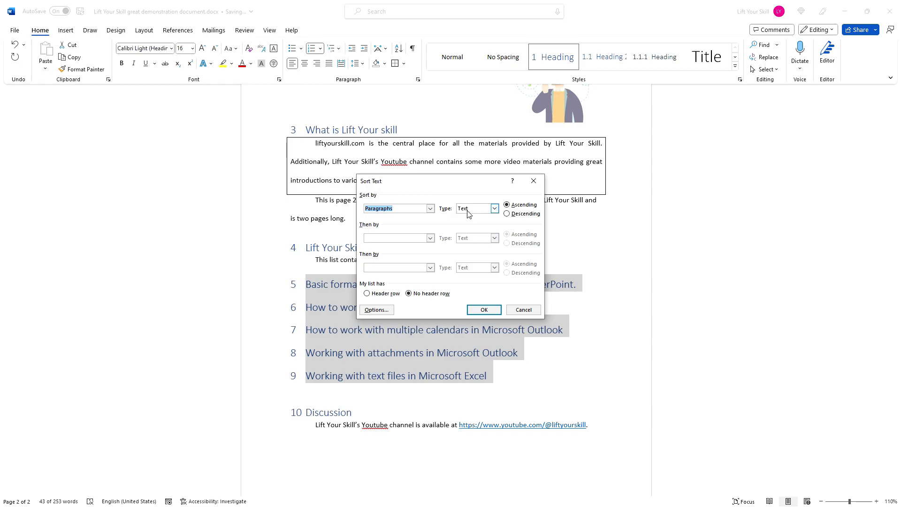
pyautogui.click(507, 214)
pyautogui.click(494, 209)
pyautogui.click(495, 210)
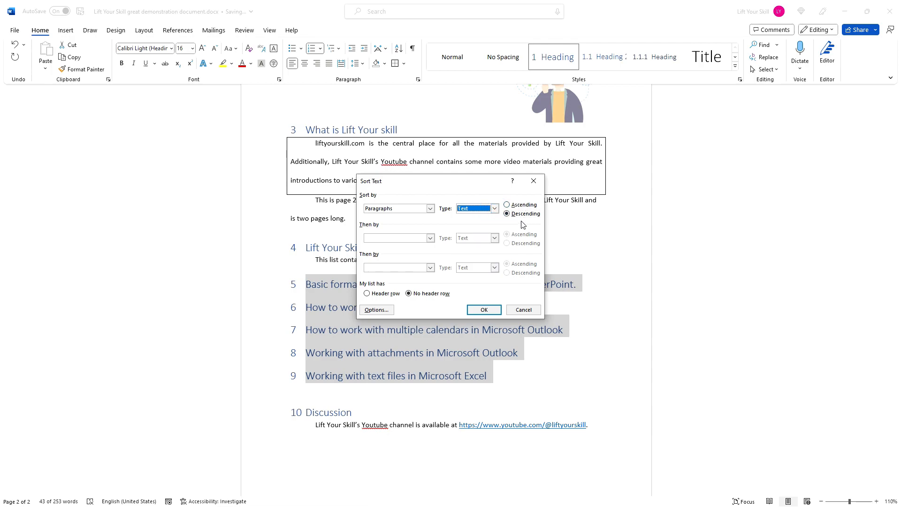
pyautogui.click(482, 310)
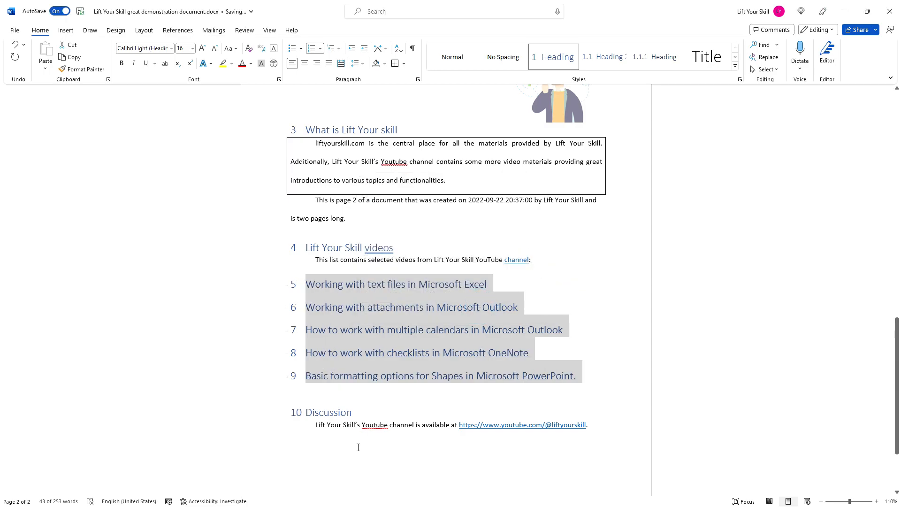
# Add the numbers 22, 3 and 111 on separate lines below the Discussion text.
pyautogui.scroll(-3, 358, 447)
pyautogui.rightClick(364, 403)
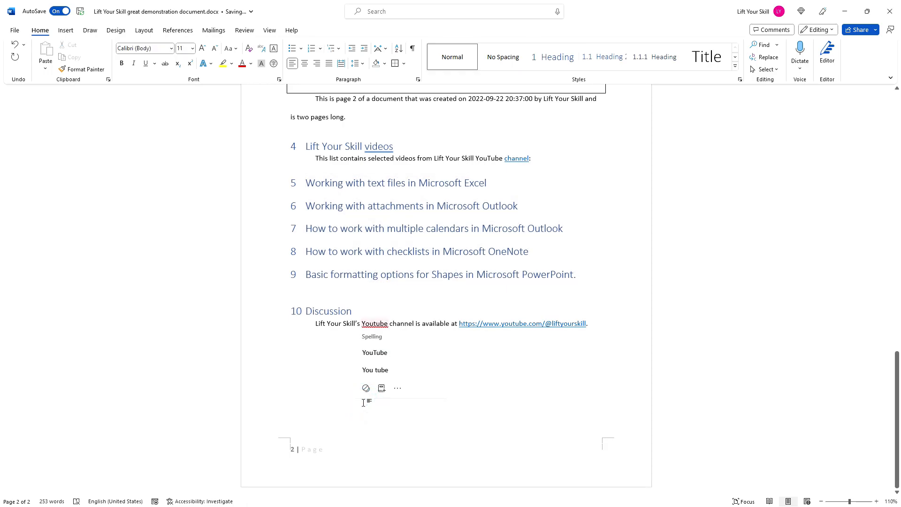
pyautogui.press('Escape')
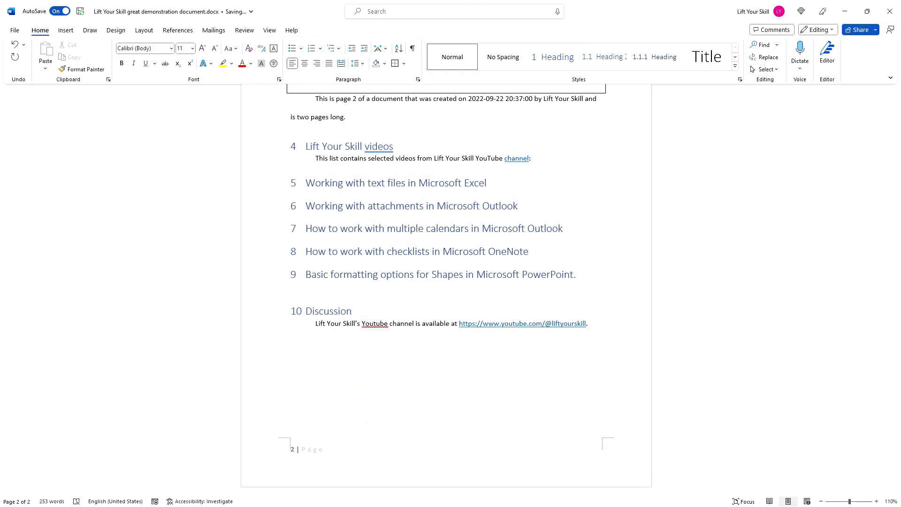
pyautogui.write('22')
pyautogui.press('Return')
pyautogui.write('3')
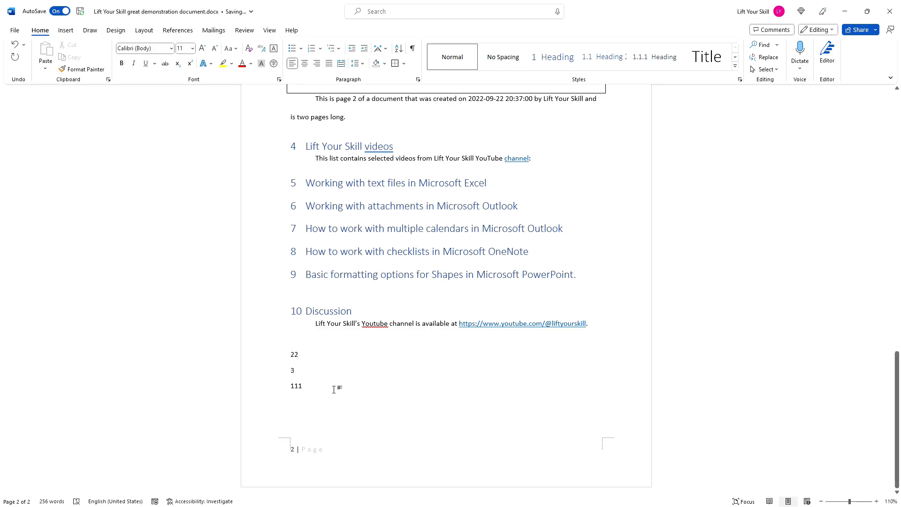
# Sort the three number lines below the Discussion text as numbers in ascending order.
pyautogui.moveTo(312, 384); pyautogui.dragTo(291, 353)
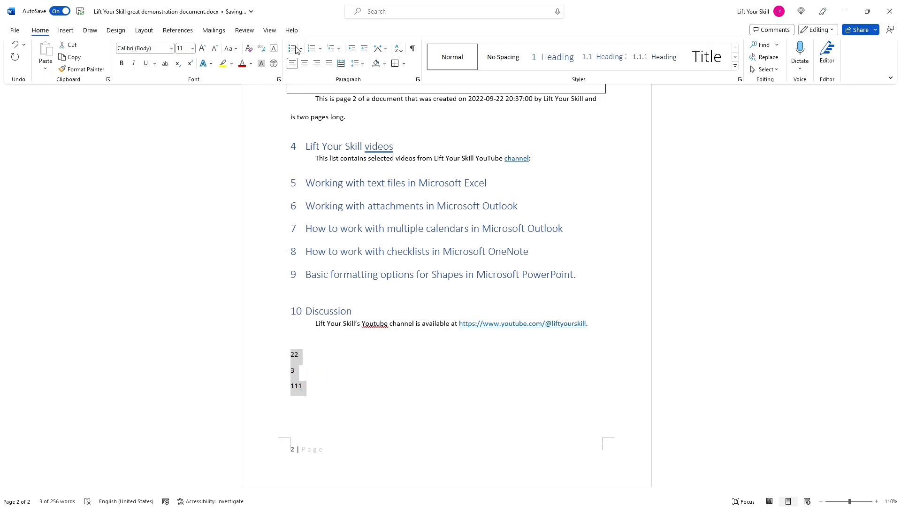
pyautogui.click(399, 50)
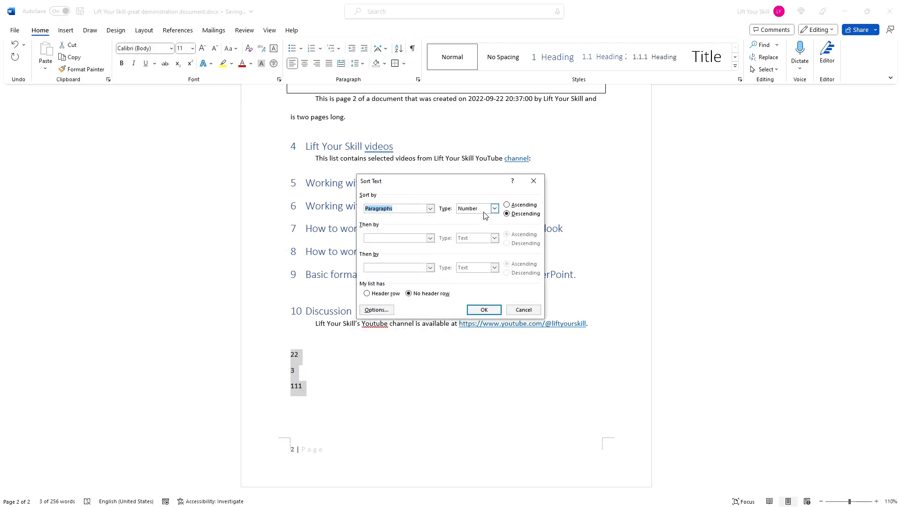
pyautogui.click(506, 205)
pyautogui.click(484, 310)
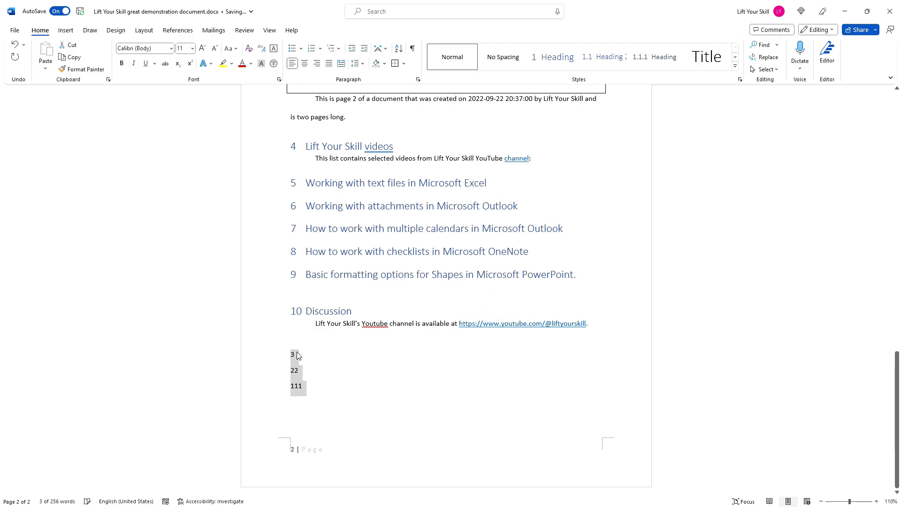
# Re-sort the three number lines in ascending order with the sort type set to Text.
pyautogui.click(398, 49)
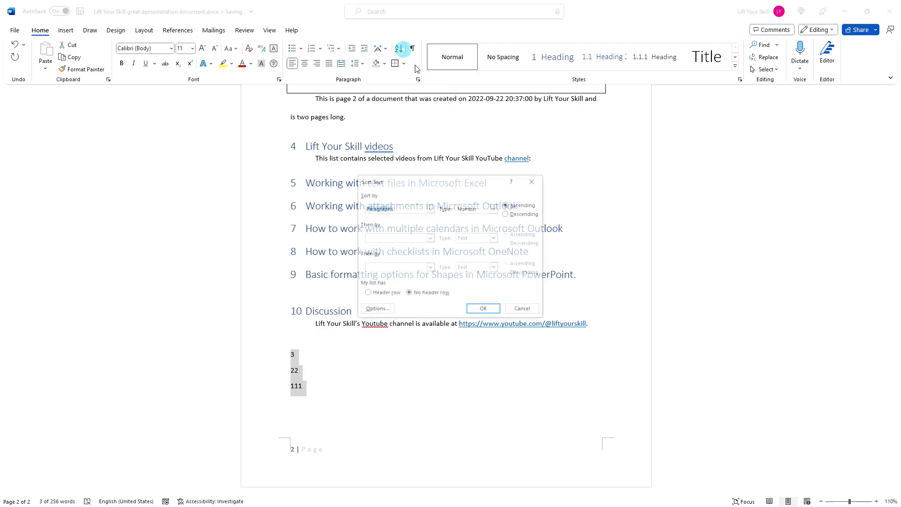
pyautogui.click(489, 210)
pyautogui.click(463, 217)
pyautogui.click(490, 311)
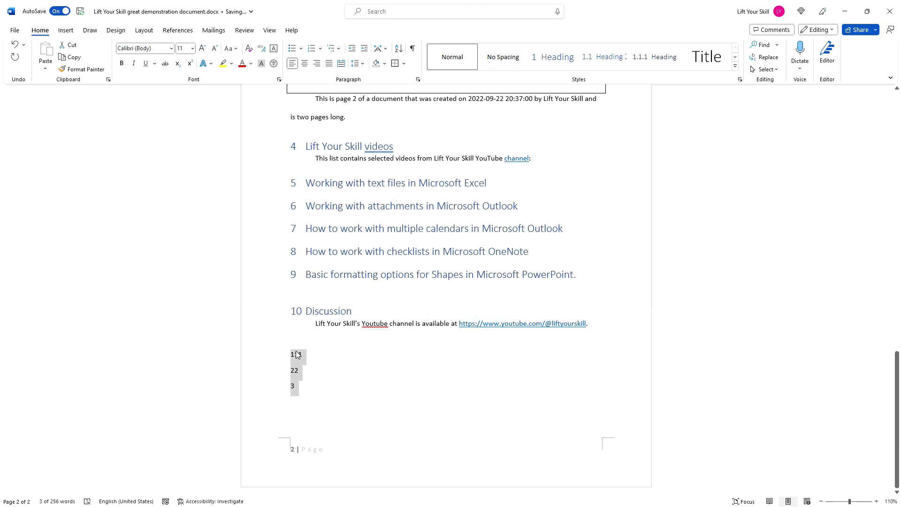
pyautogui.click(293, 382)
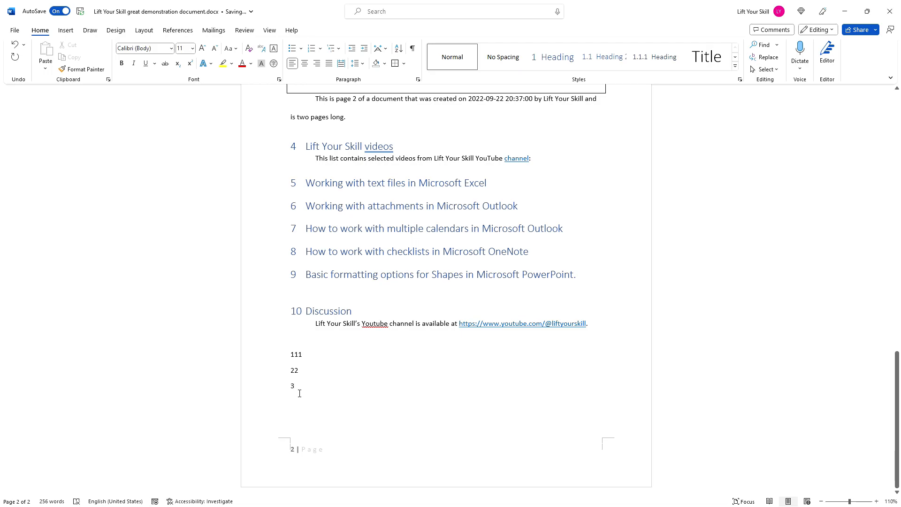
pyautogui.hotkey('ctrl', 'y')
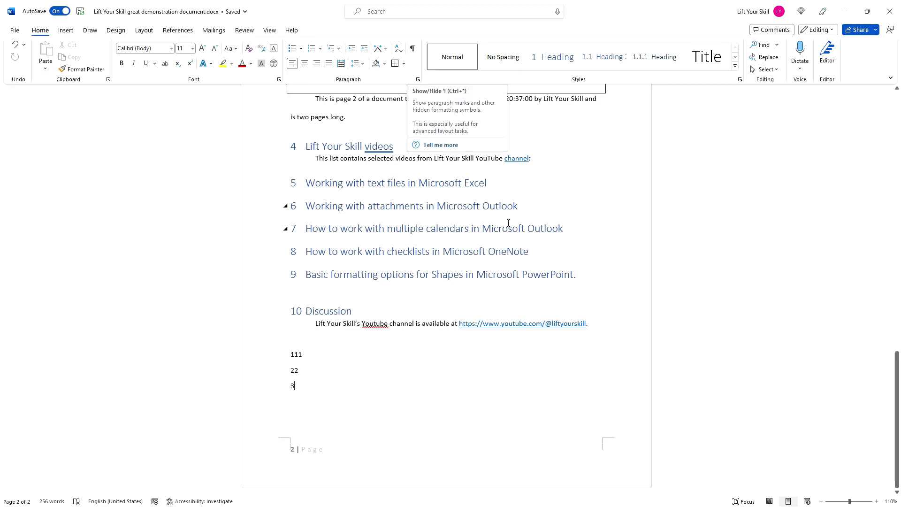
# Show the document's paragraph marks and hidden formatting symbols and hide them again.
pyautogui.click(580, 274)
pyautogui.click(412, 49)
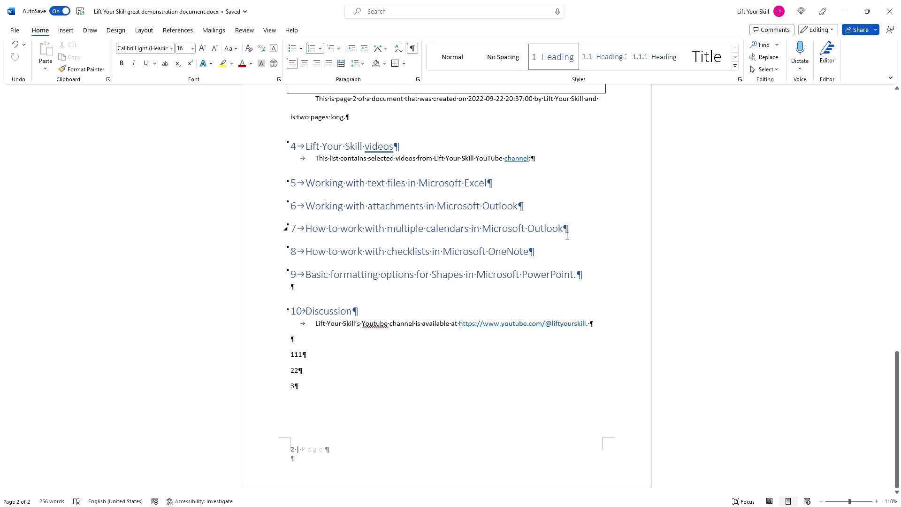
pyautogui.click(413, 49)
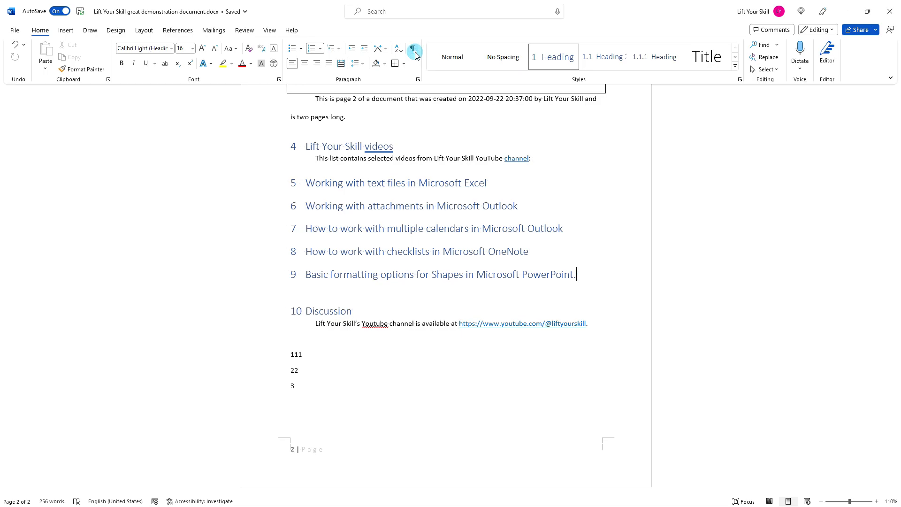
pyautogui.click(413, 49)
pyautogui.click(413, 51)
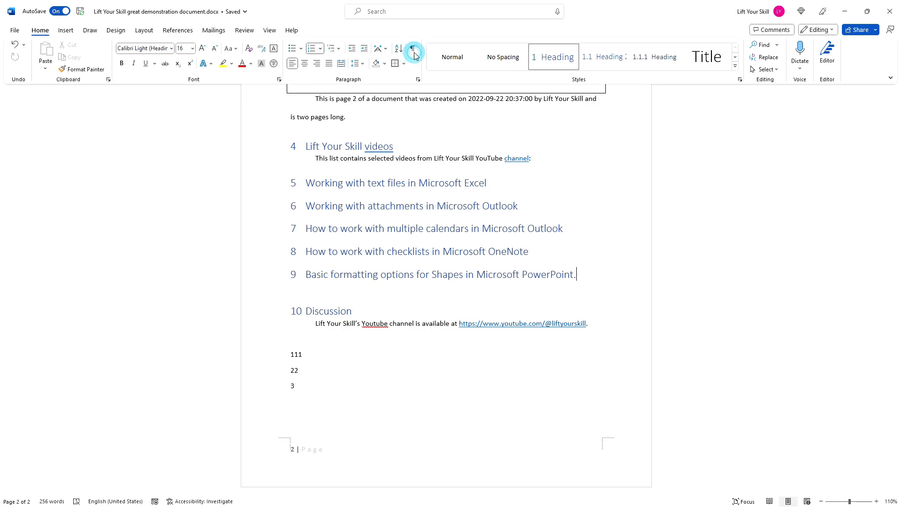